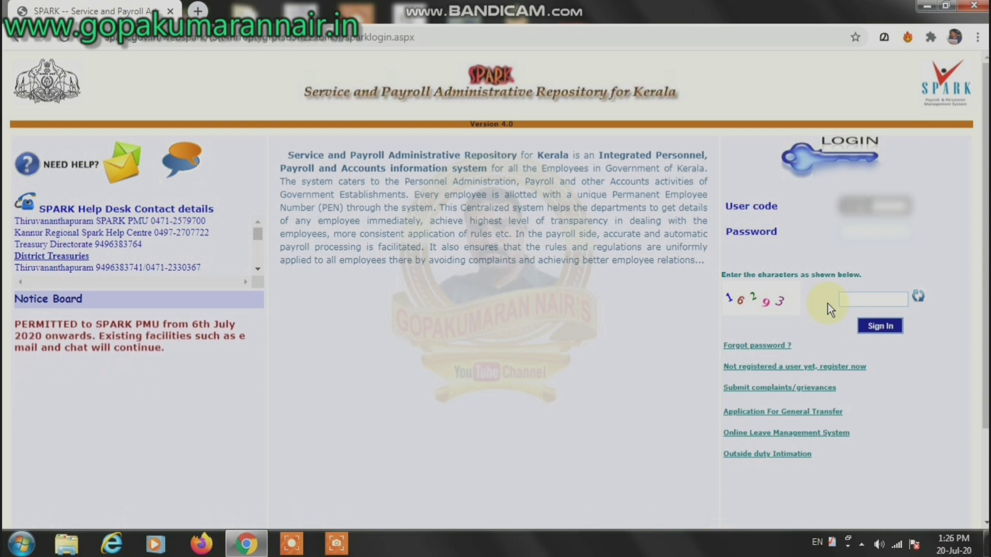
Enter the login password and the captcha characters, then submit the SPARK sign-in
{"action": "left_click", "coordinate": [854, 237]}
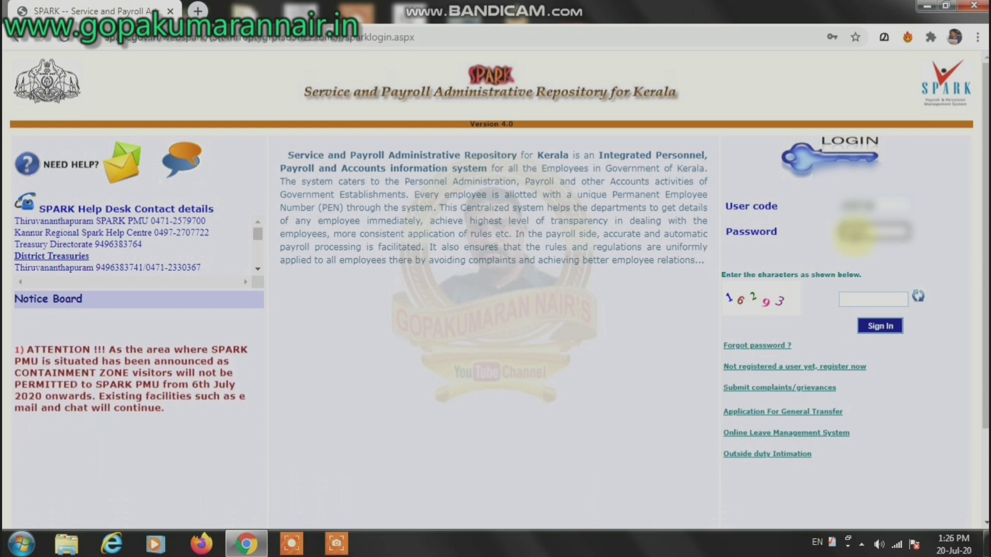
{"action": "left_click", "coordinate": [845, 303]}
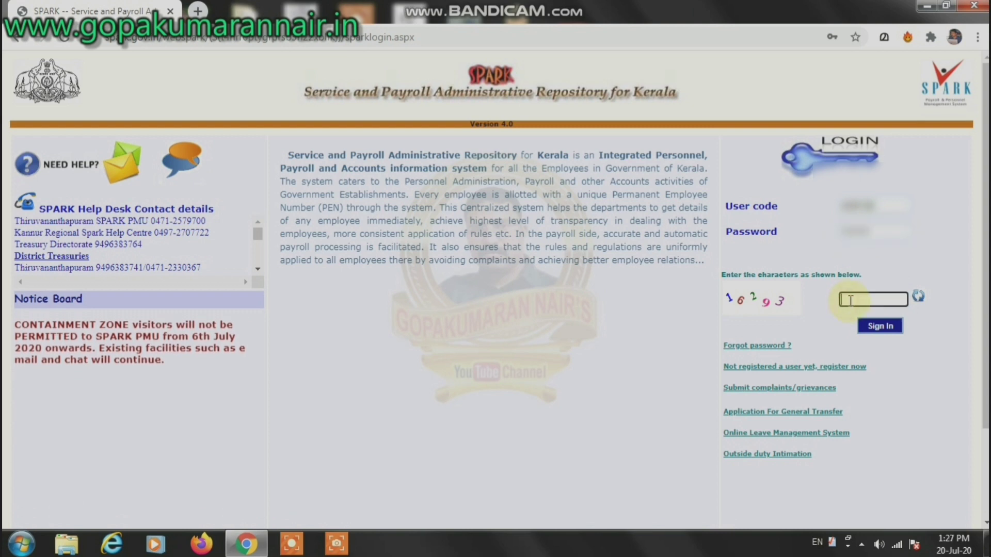
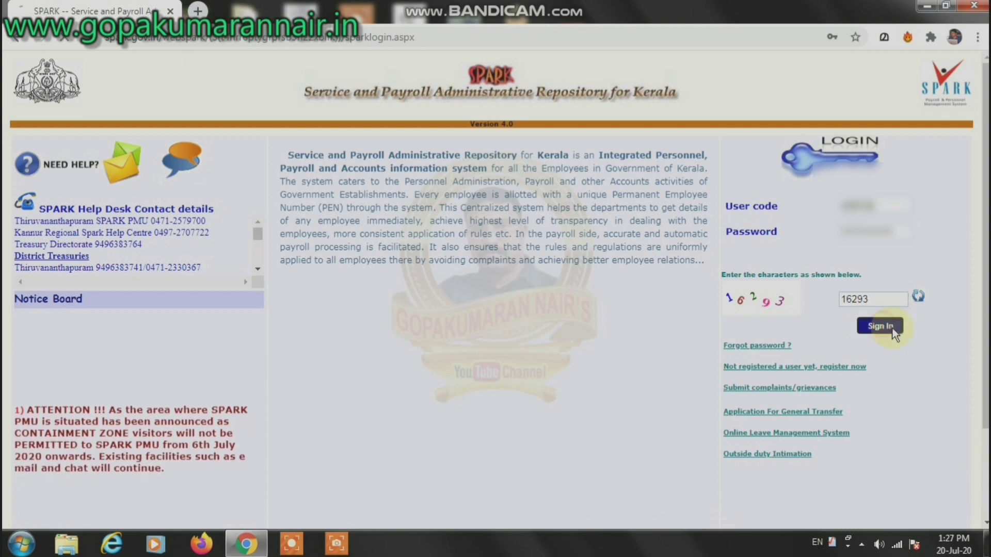
{"action": "left_click", "coordinate": [892, 330]}
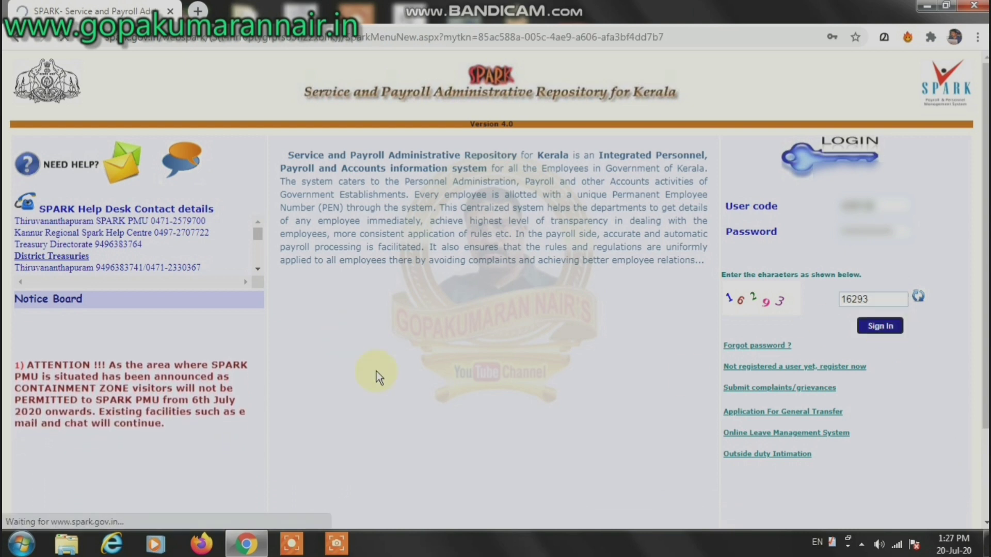
Dismiss the login alert and go to Service Matters > Personal Details
{"action": "left_click", "coordinate": [627, 252]}
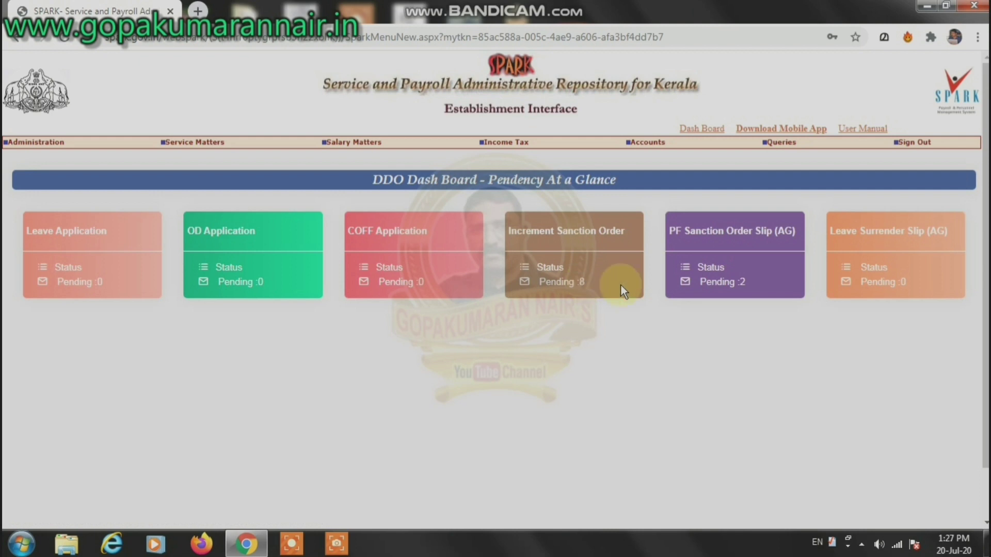
{"action": "mouse_move", "coordinate": [174, 149]}
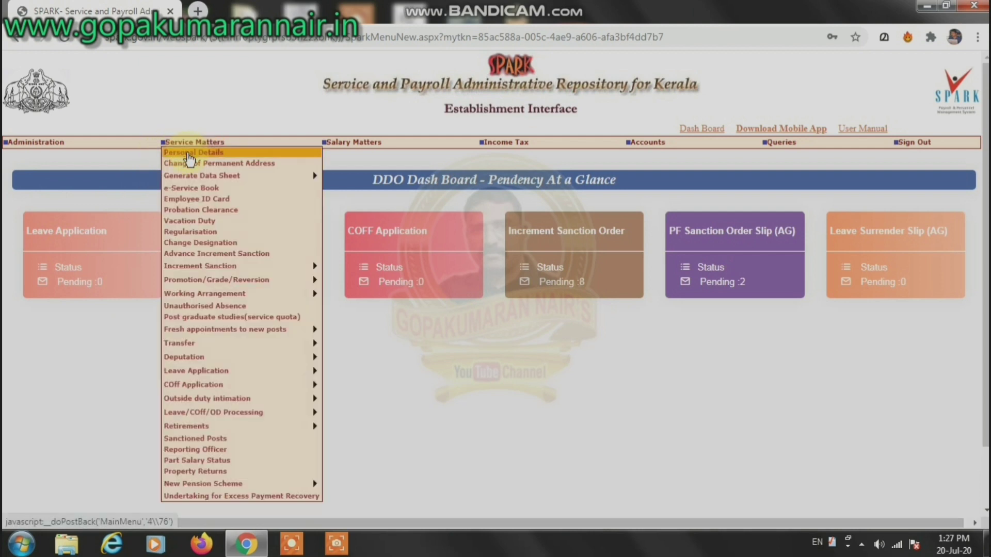
{"action": "left_click", "coordinate": [190, 153]}
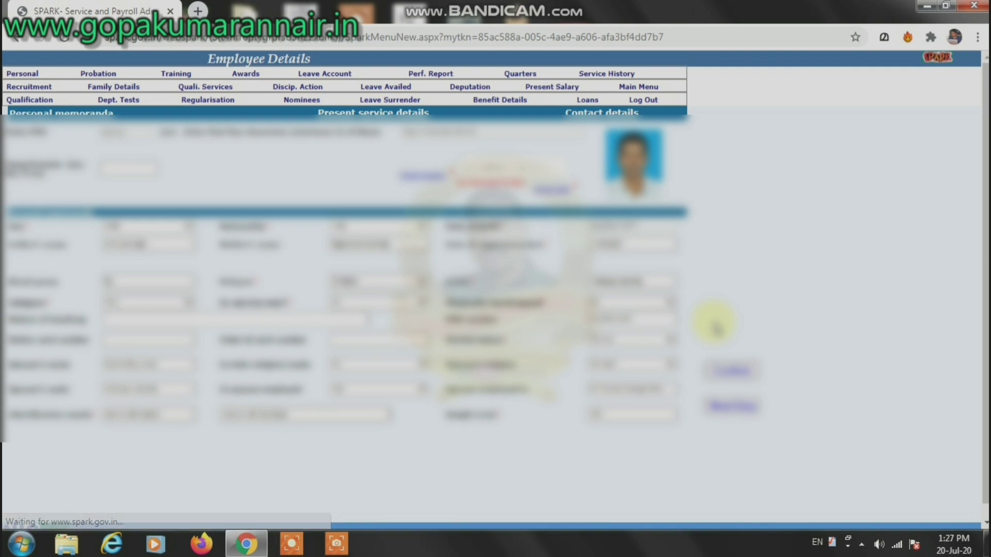
Clear the form, load the employee chosen by name search, and open their Discip. Action record
{"action": "left_click", "coordinate": [731, 406]}
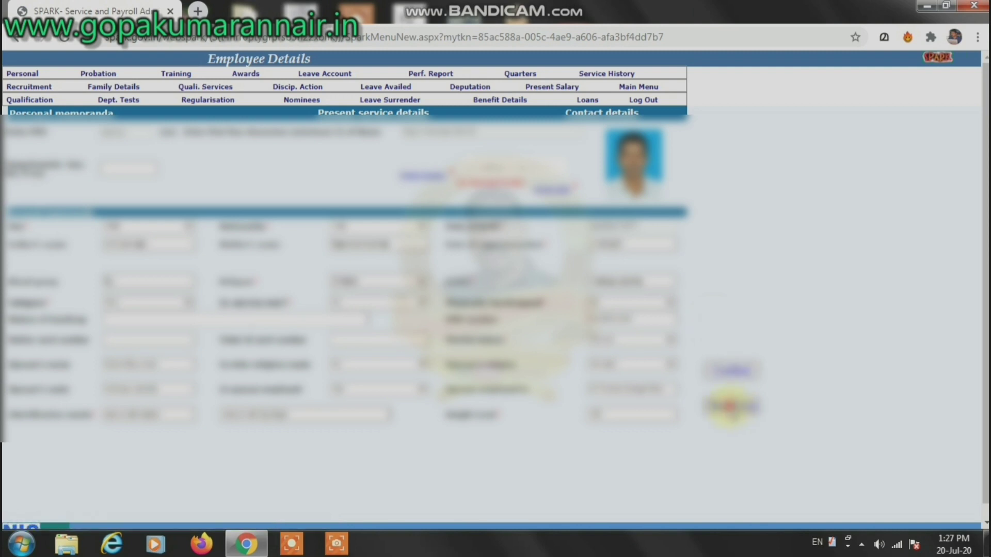
{"action": "left_click", "coordinate": [436, 132]}
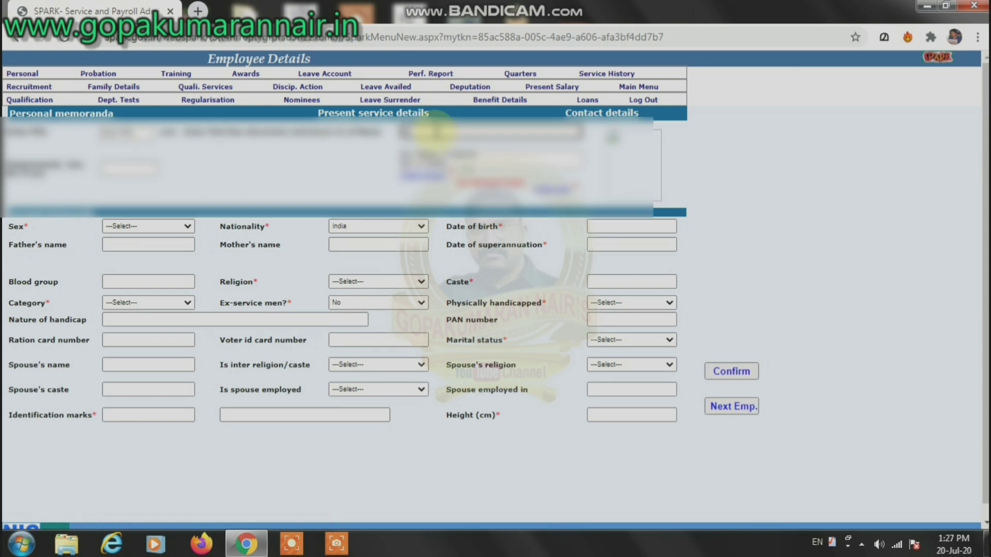
{"action": "left_click", "coordinate": [438, 166]}
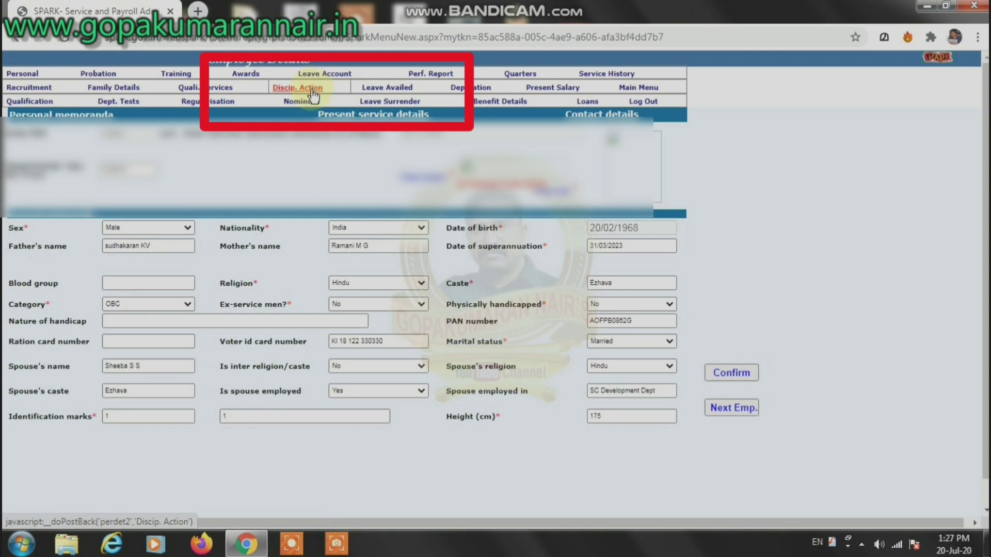
{"action": "left_click", "coordinate": [312, 90]}
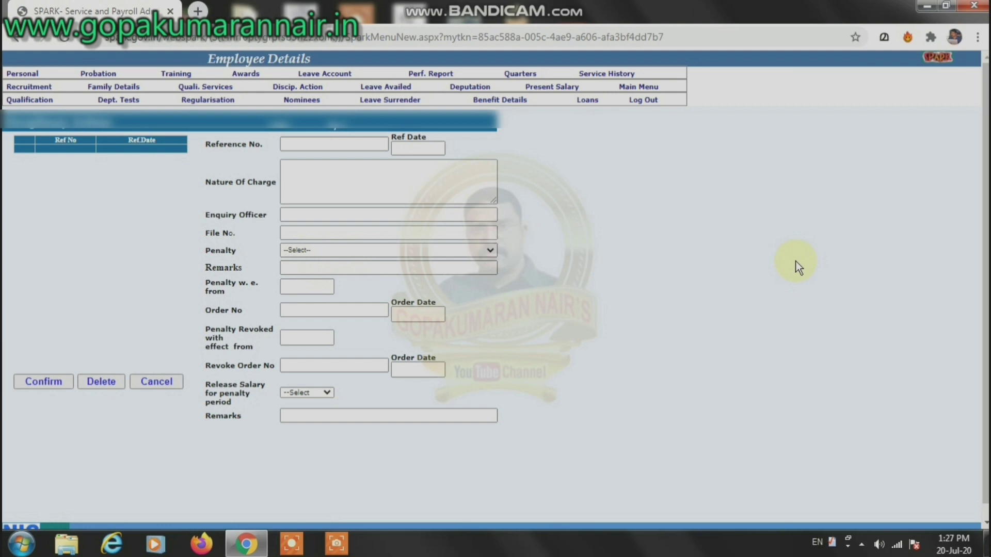
Choose Suspension from the Penalty dropdown
{"action": "left_click", "coordinate": [489, 251]}
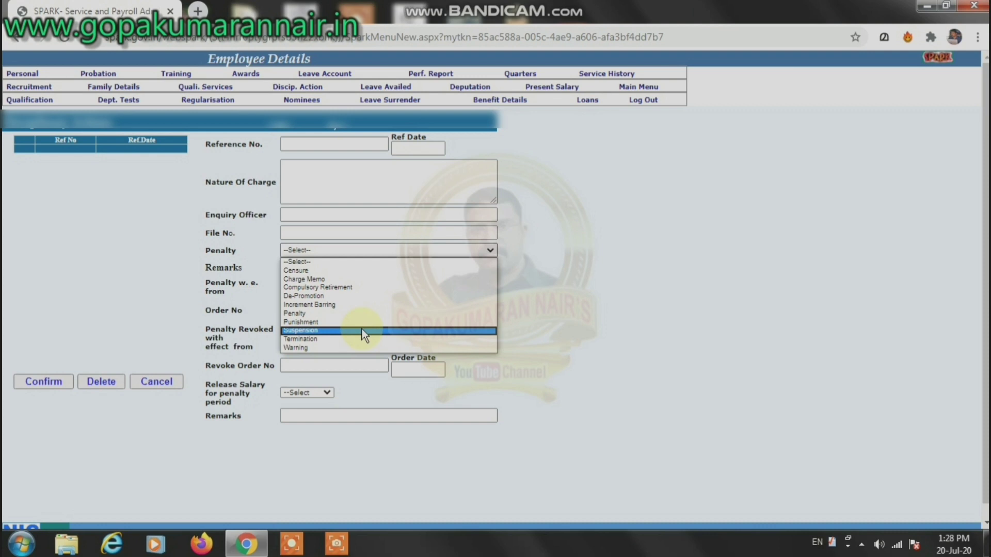
{"action": "left_click", "coordinate": [365, 331]}
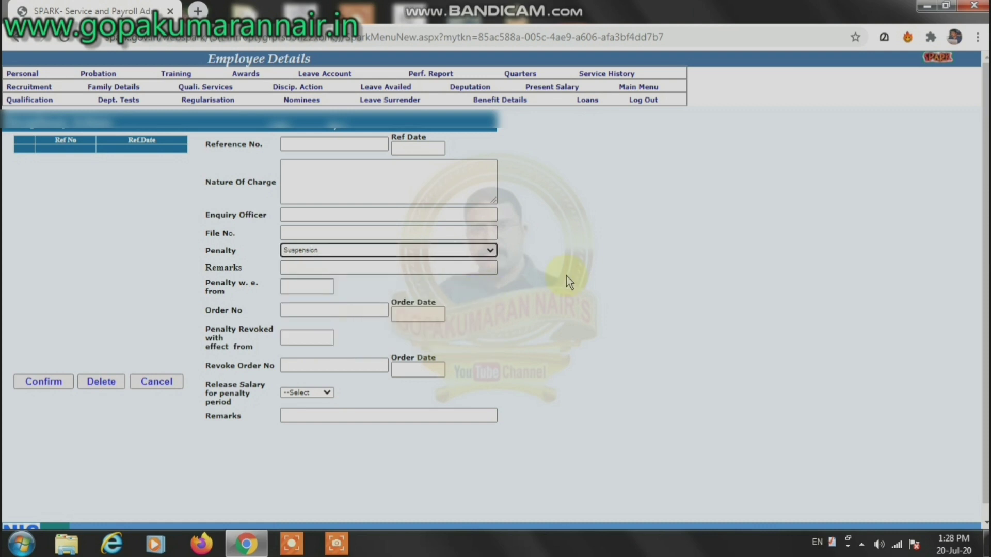
Enter Reference No. 1202 dated 01/02/2020, charge 'Suspension', the enquiry officer's name and File No. 1202
{"action": "left_click", "coordinate": [298, 145]}
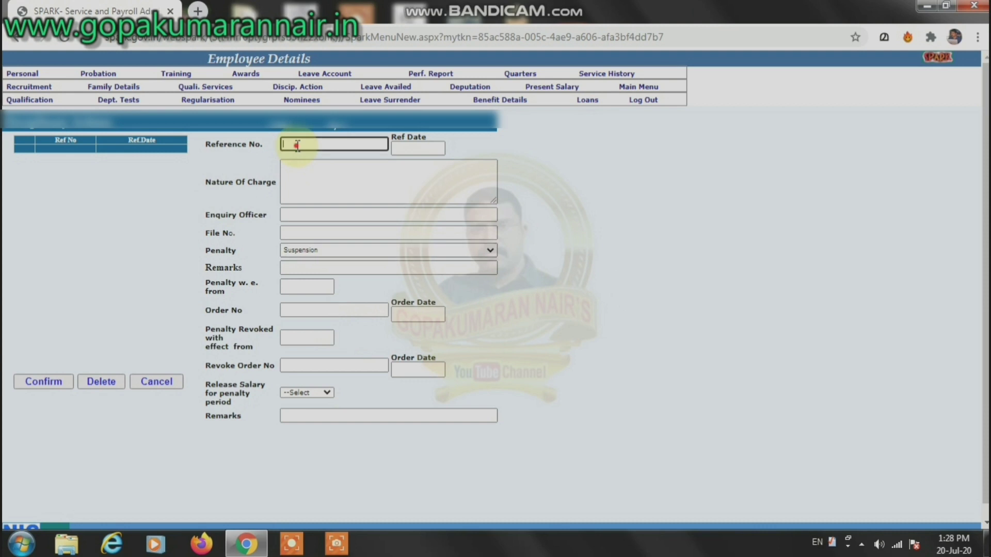
{"action": "type", "text": "1202"}
{"action": "left_click", "coordinate": [396, 151]}
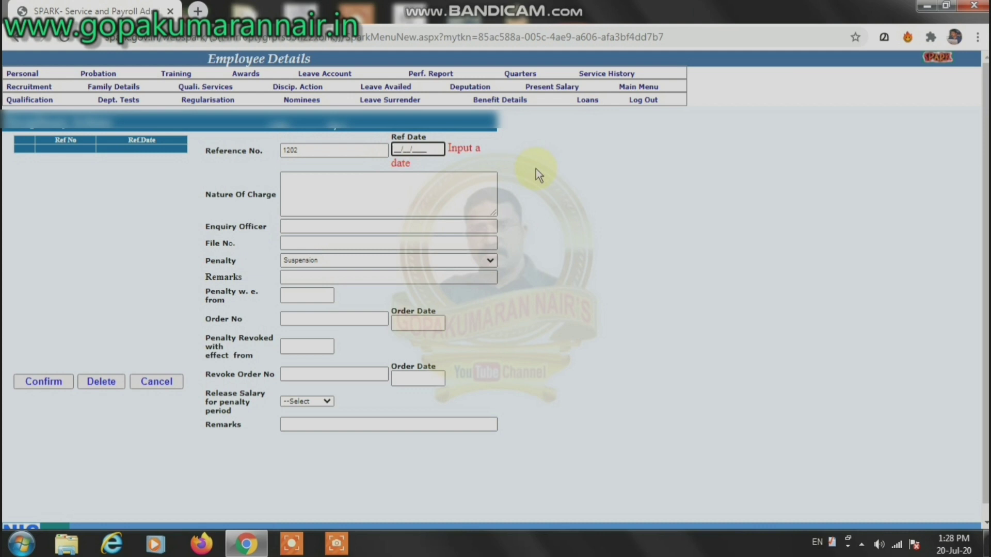
{"action": "type", "text": "01/0"}
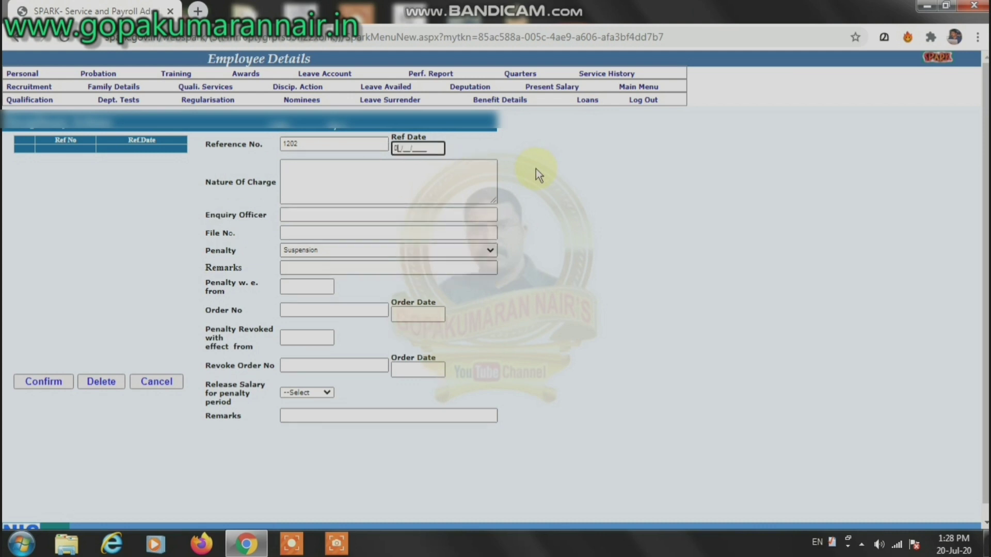
{"action": "type", "text": "2/2020"}
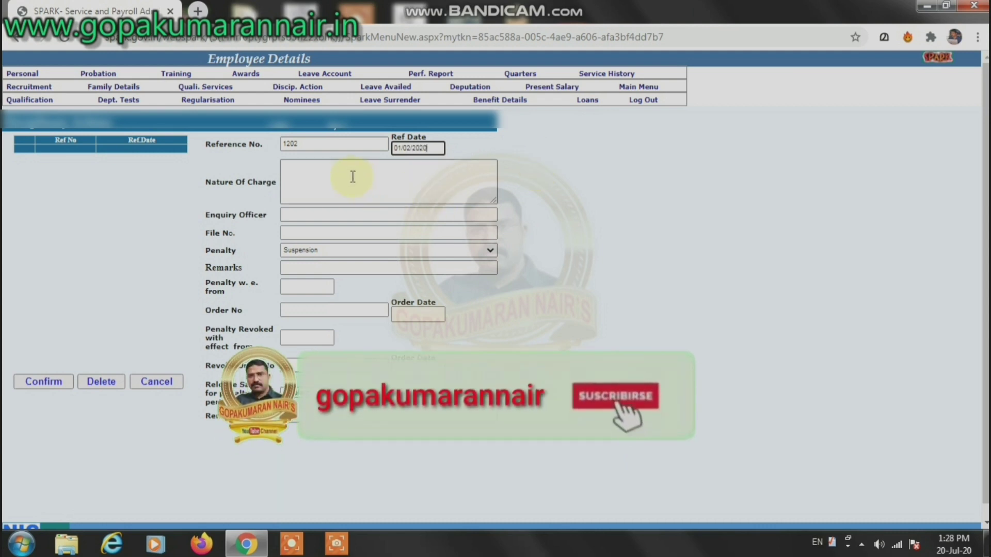
{"action": "left_click", "coordinate": [356, 178]}
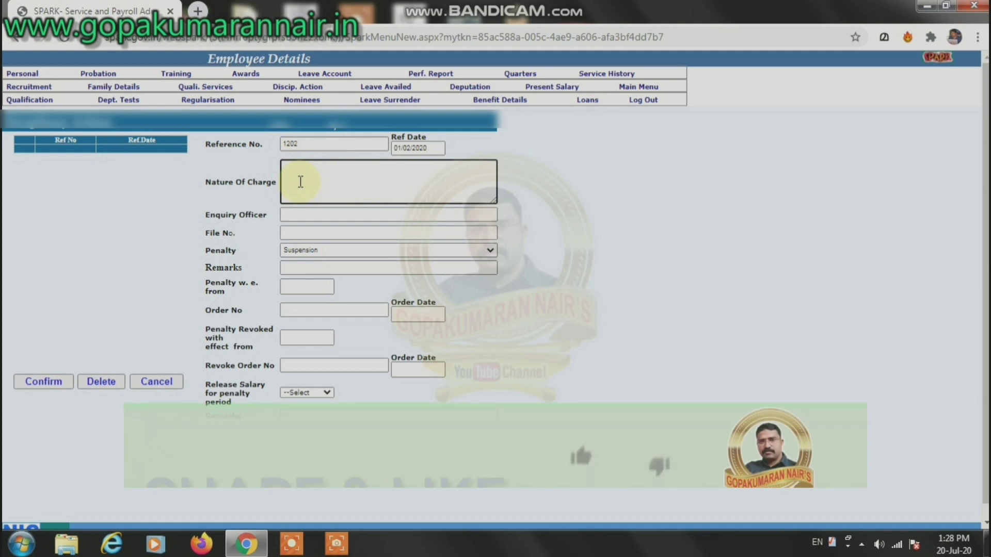
{"action": "type", "text": "Suspension"}
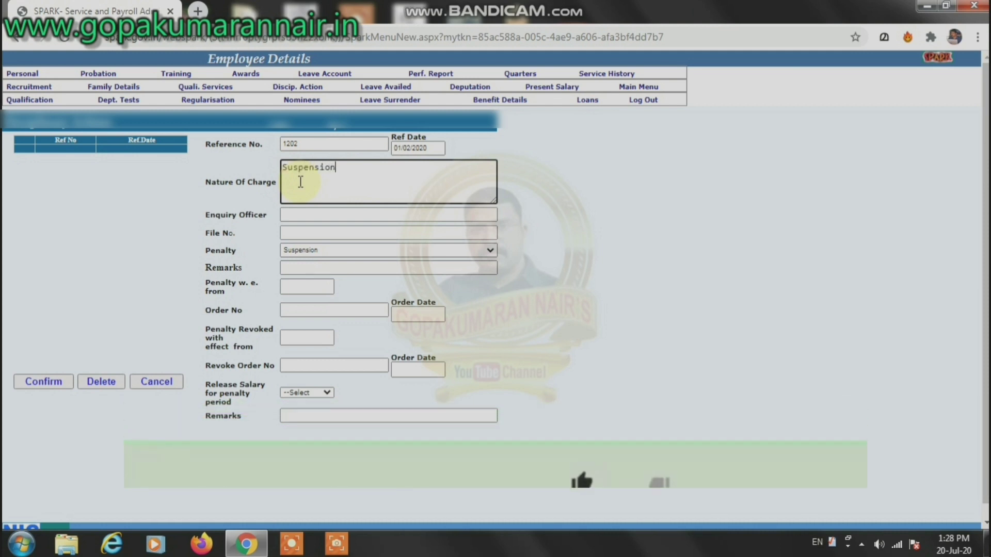
{"action": "left_click", "coordinate": [323, 213]}
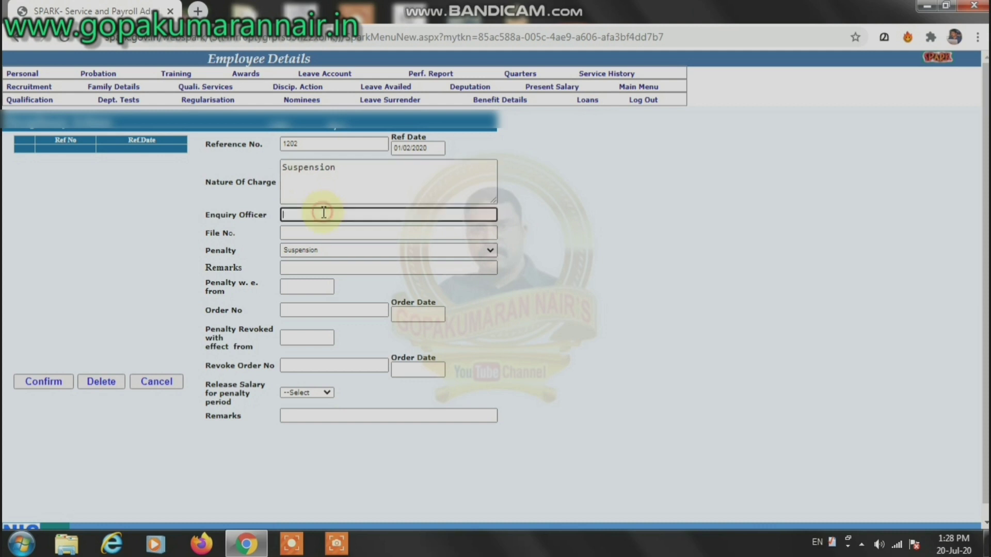
{"action": "type", "text": "Abey"}
{"action": "left_click", "coordinate": [322, 231]}
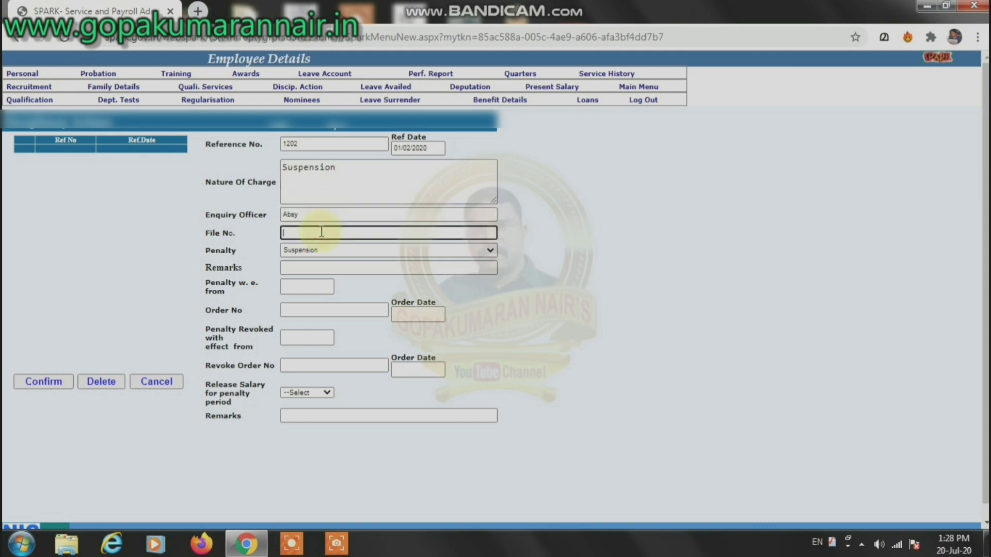
{"action": "type", "text": "120"}
{"action": "type", "text": "0"}
{"action": "type", "text": "2"}
Keep Suspension, set the penalty effective from 01/01/2020 with Order No. 1202 dated 01/02/2020
{"action": "left_click", "coordinate": [337, 252]}
{"action": "left_click", "coordinate": [337, 252]}
{"action": "left_click", "coordinate": [293, 269]}
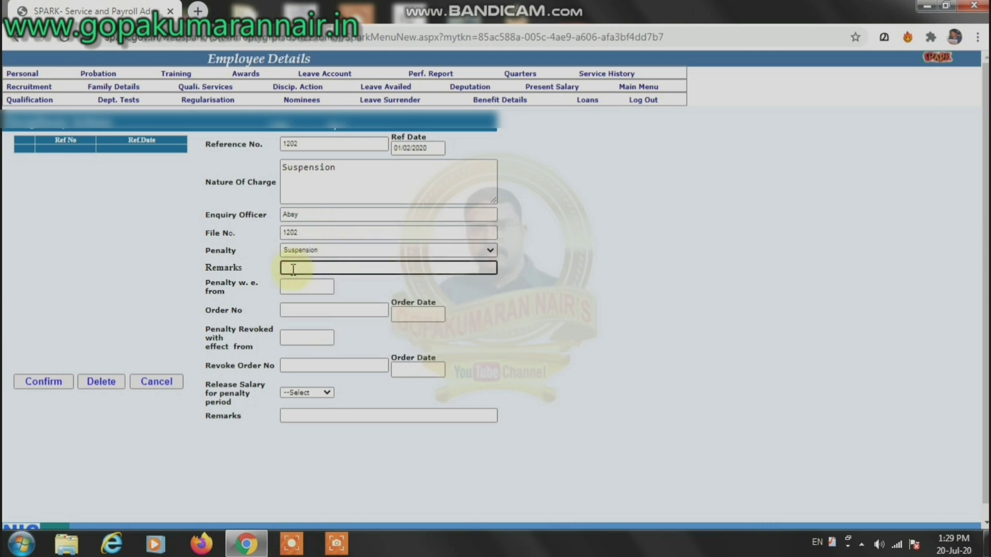
{"action": "key", "text": "Tab"}
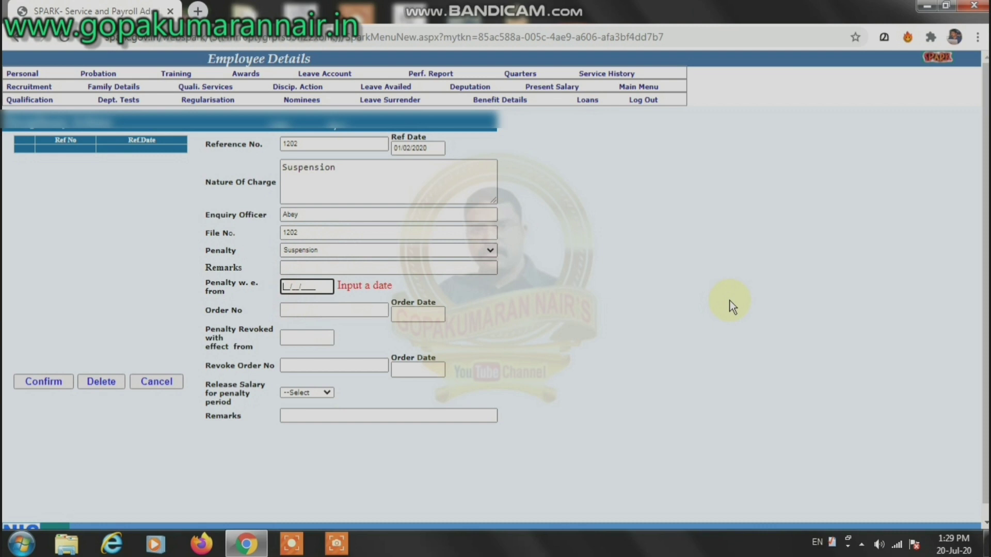
{"action": "type", "text": "01/01/2020"}
{"action": "left_click", "coordinate": [332, 311]}
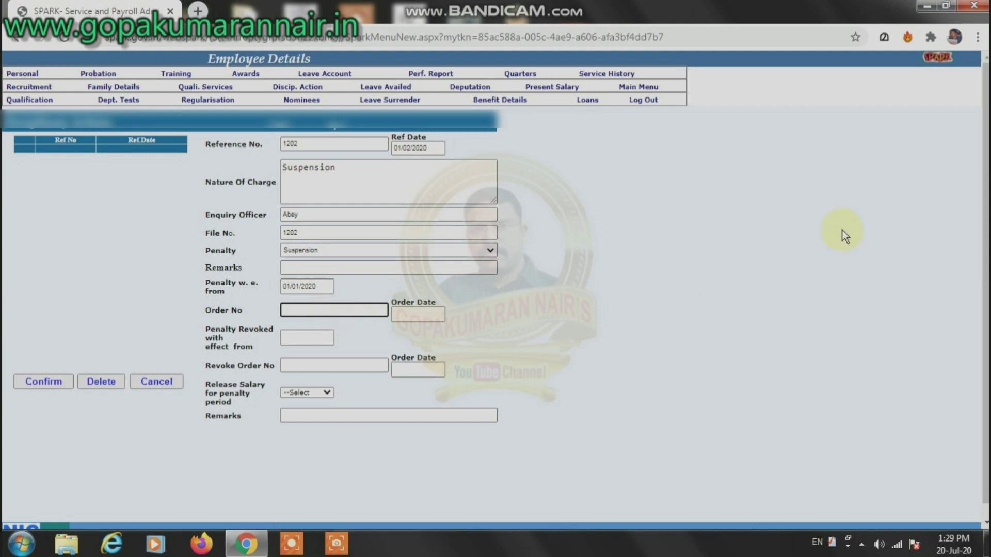
{"action": "type", "text": "1202"}
{"action": "key", "text": "Tab"}
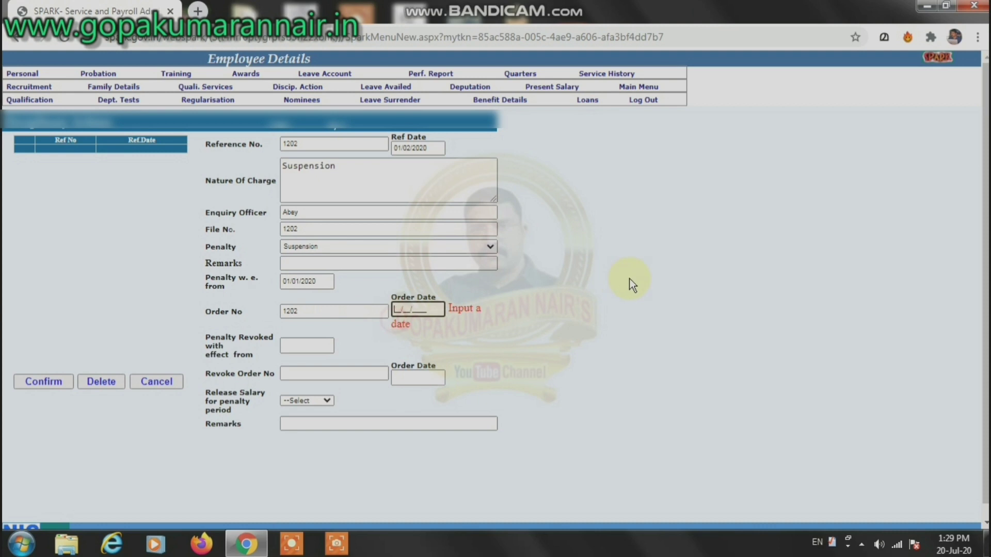
{"action": "type", "text": "01/02/2"}
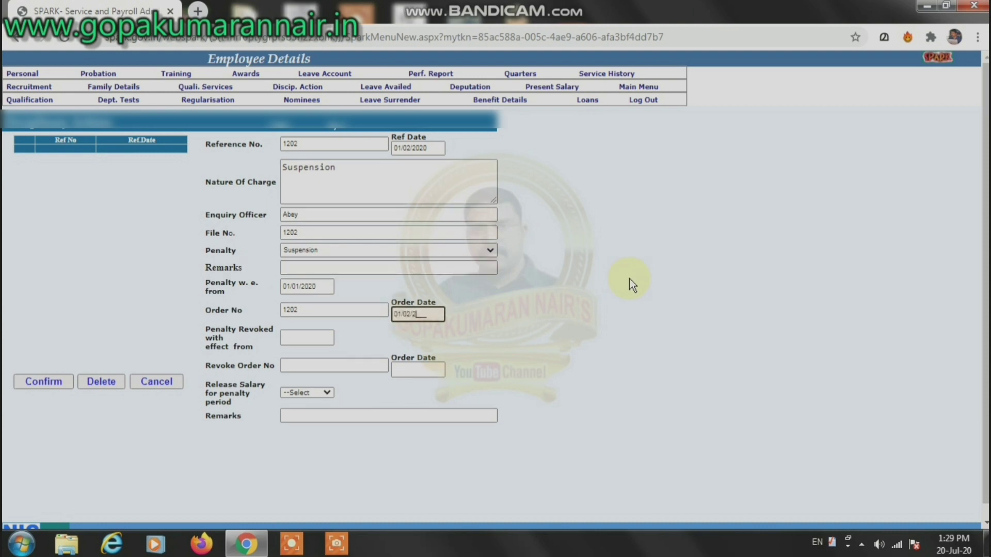
{"action": "type", "text": "020"}
Leave the revocation dates blank and set Release Salary for penalty period to No
{"action": "left_click", "coordinate": [283, 340]}
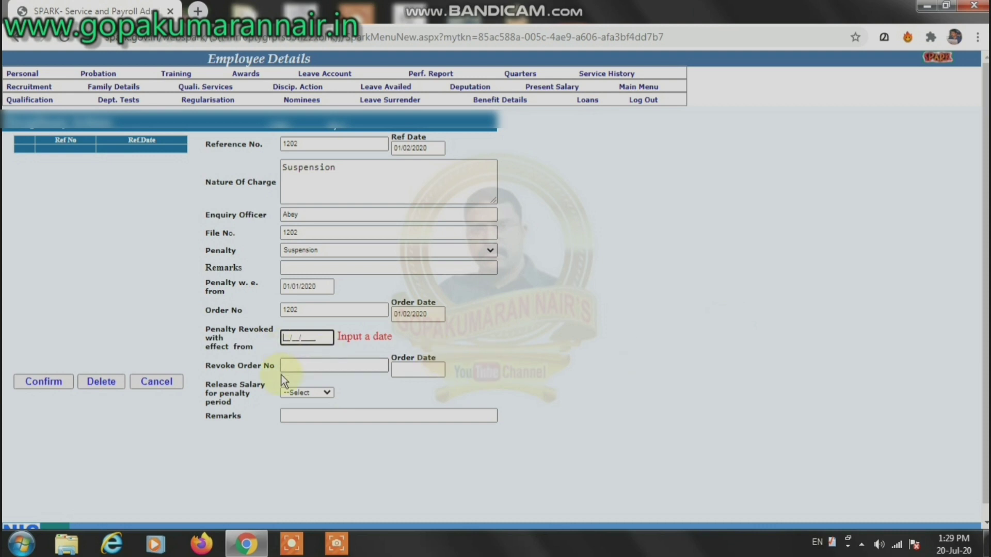
{"action": "left_click", "coordinate": [396, 369]}
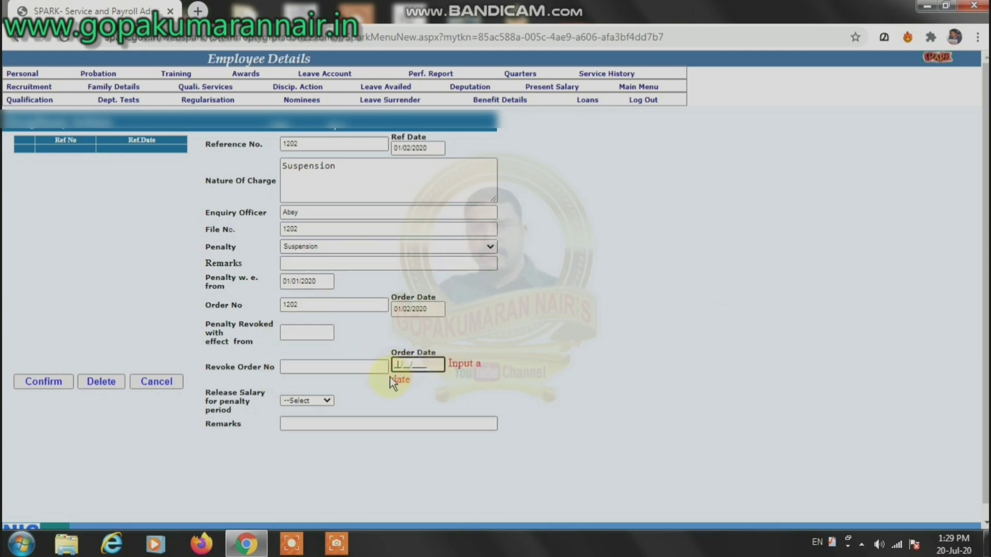
{"action": "left_click", "coordinate": [318, 401]}
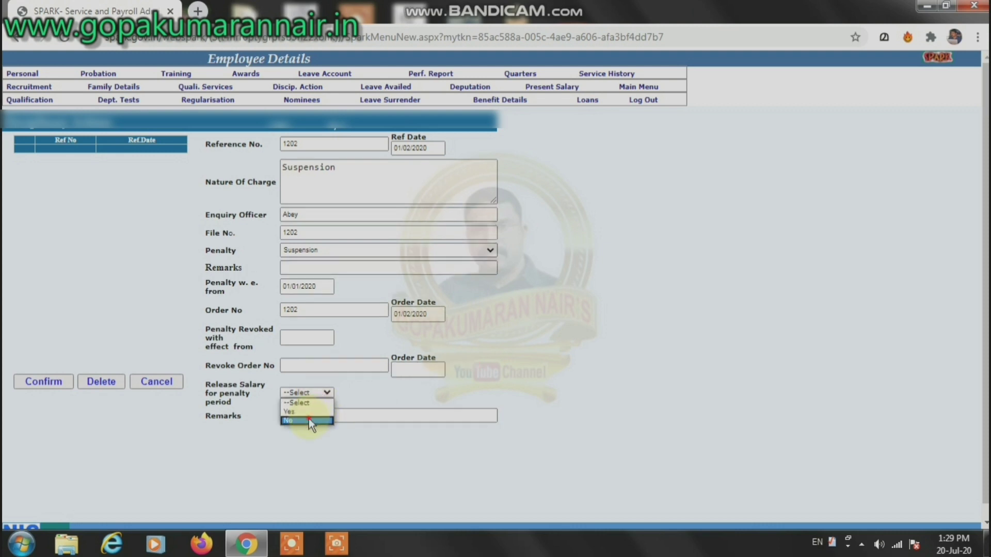
{"action": "left_click", "coordinate": [309, 420]}
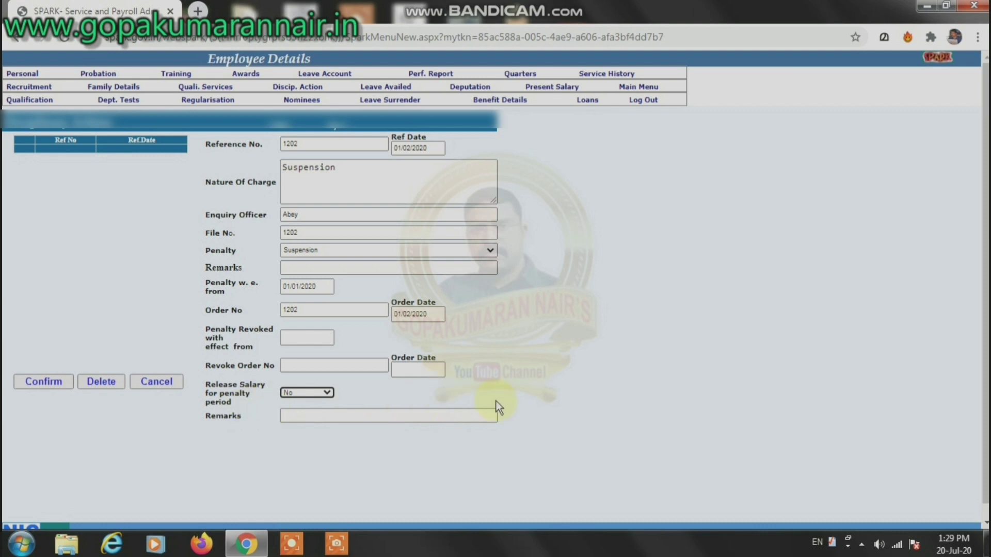
Confirm and save the suspension entry, review record 1202, then return to the main menu
{"action": "left_click", "coordinate": [40, 383]}
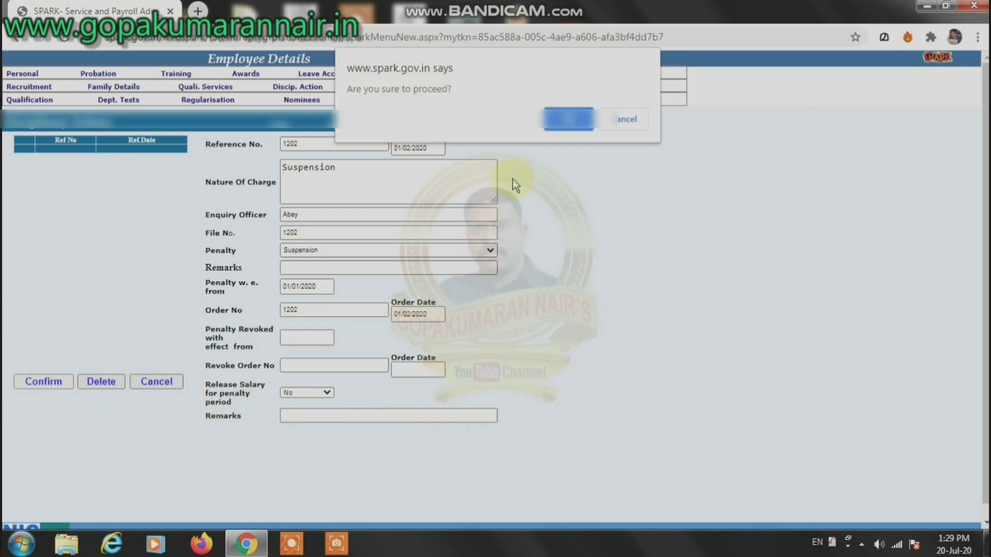
{"action": "left_click", "coordinate": [566, 126]}
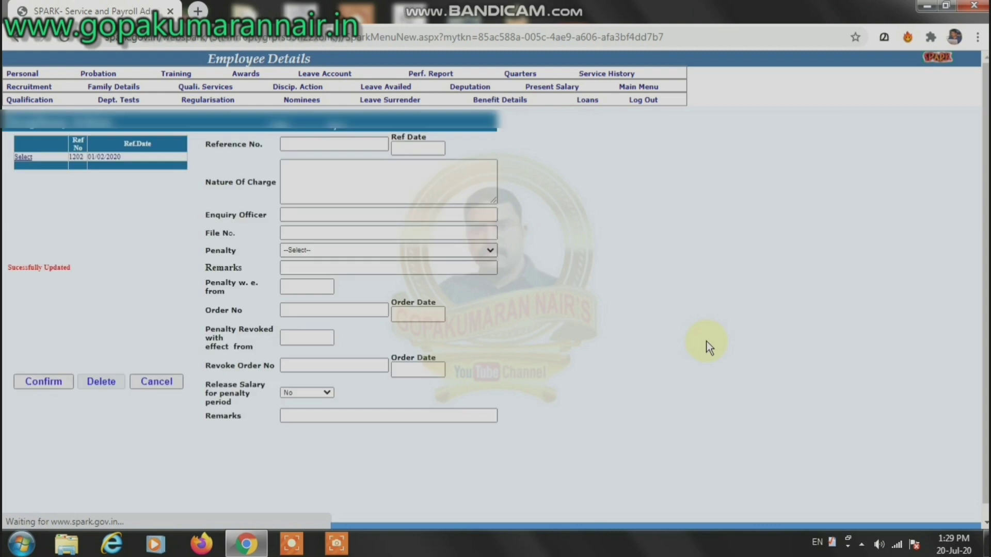
{"action": "left_click", "coordinate": [29, 161]}
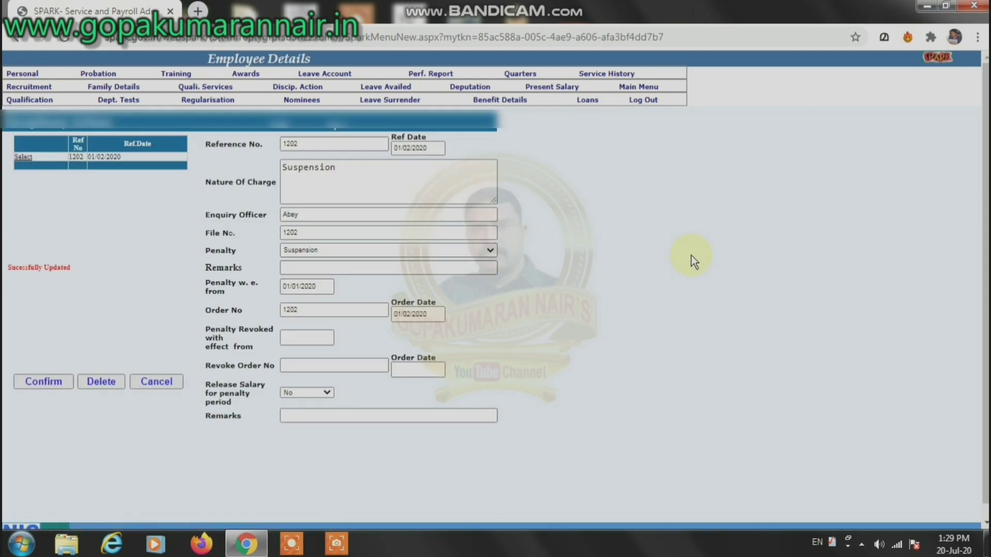
{"action": "left_click", "coordinate": [283, 338]}
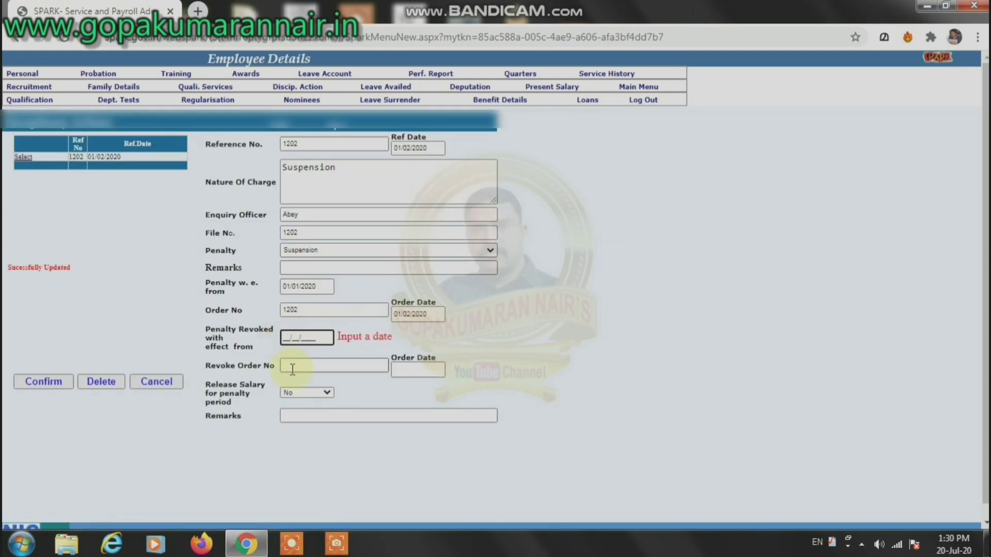
{"action": "left_click", "coordinate": [304, 393]}
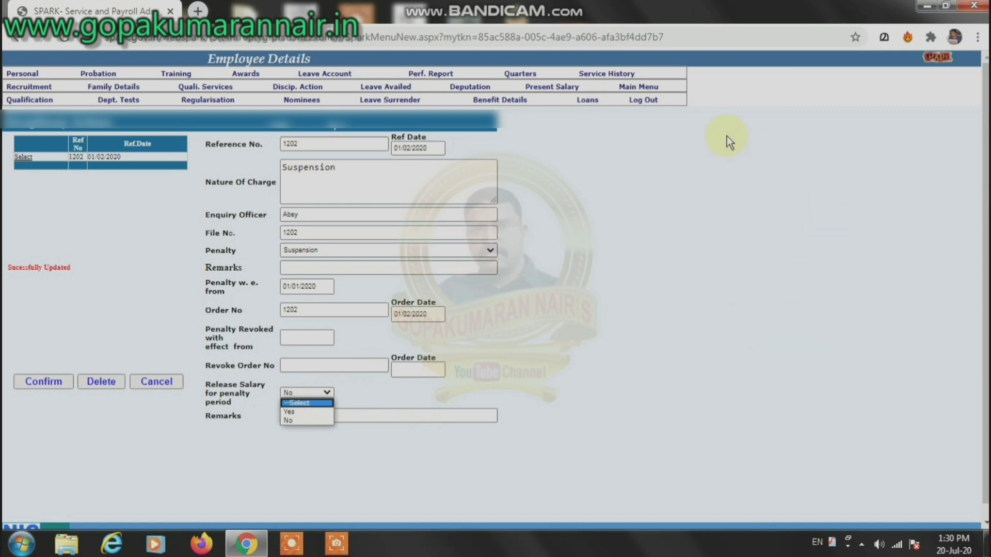
{"action": "left_click", "coordinate": [645, 90]}
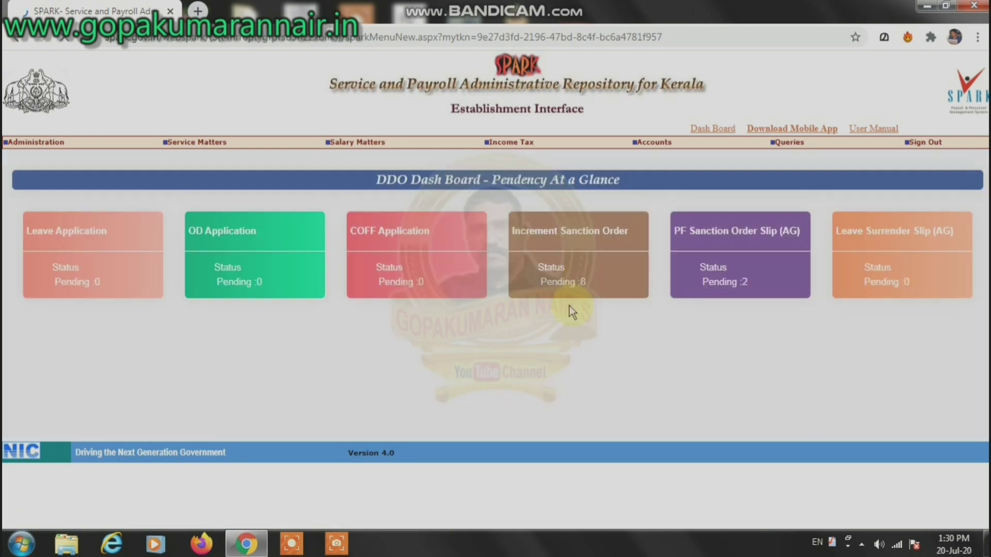
Open Salary Matters > Subsistence Allowance and choose the DDO code and bill type
{"action": "mouse_move", "coordinate": [357, 144]}
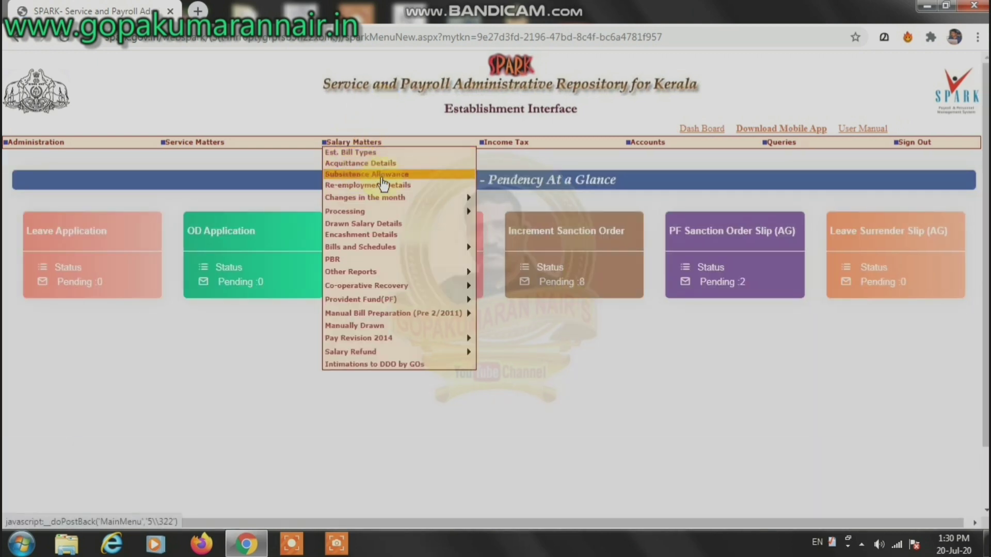
{"action": "key", "text": "ctrl+plus"}
{"action": "key", "text": "ctrl+plus"}
{"action": "key", "text": "ctrl+plus"}
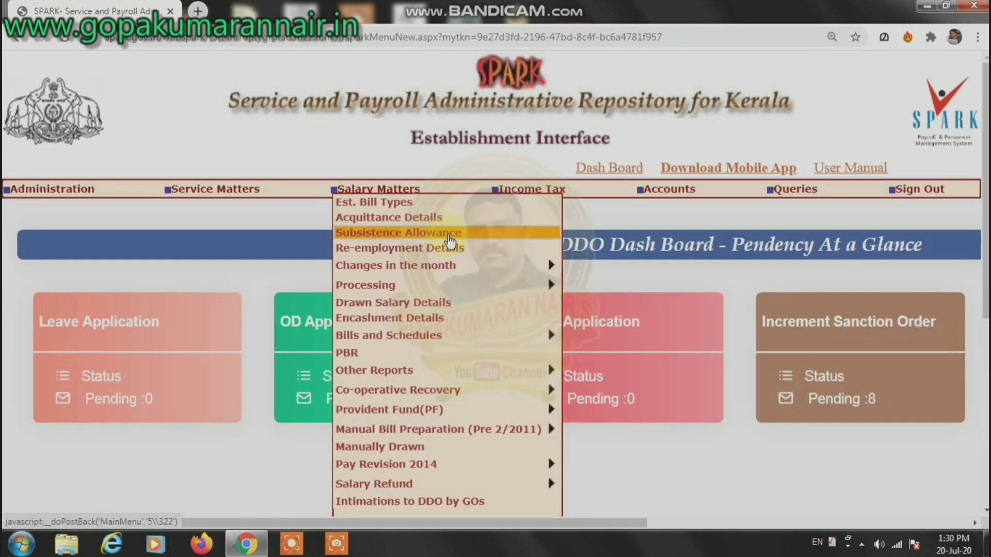
{"action": "left_click", "coordinate": [449, 237]}
{"action": "key", "text": "ctrl+0"}
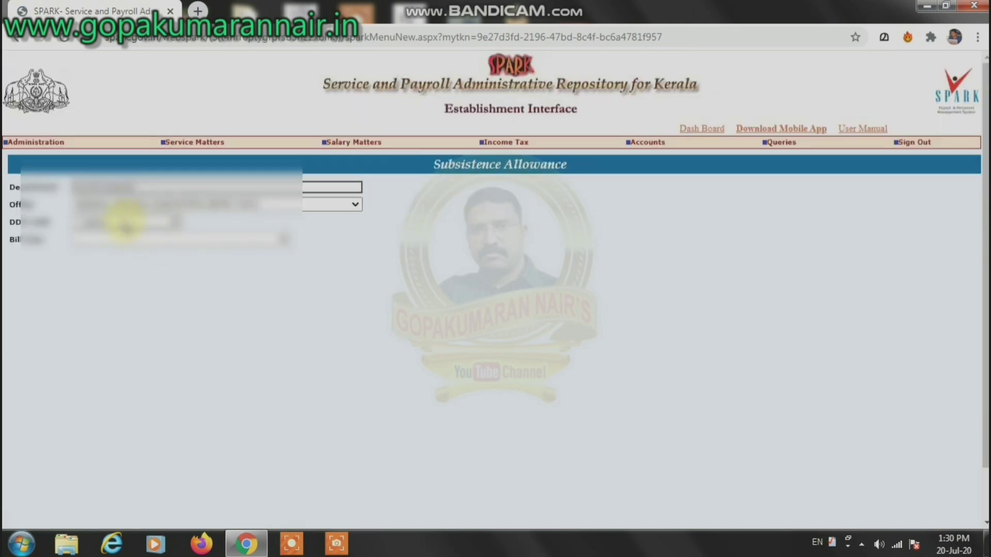
{"action": "left_click", "coordinate": [127, 225]}
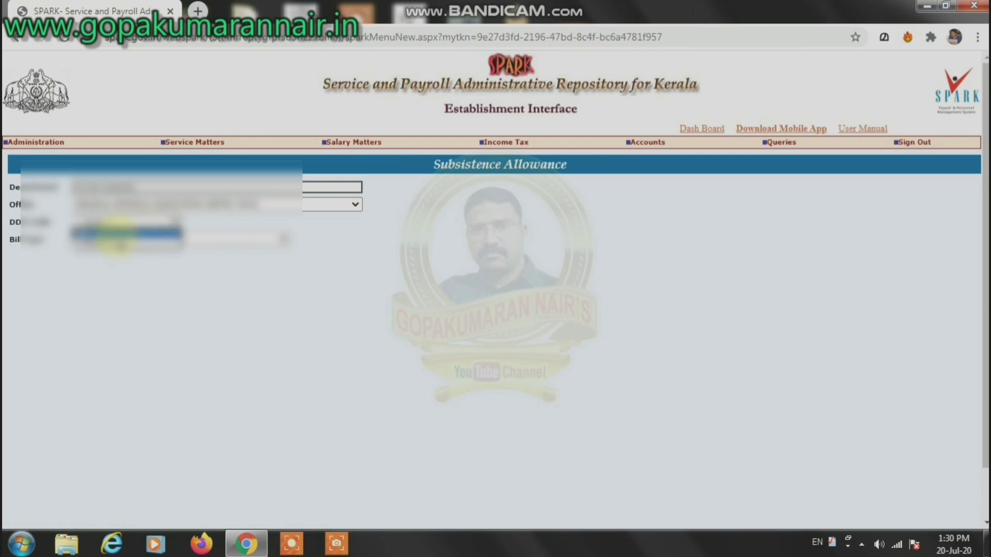
{"action": "left_click", "coordinate": [118, 241]}
{"action": "left_click", "coordinate": [163, 240]}
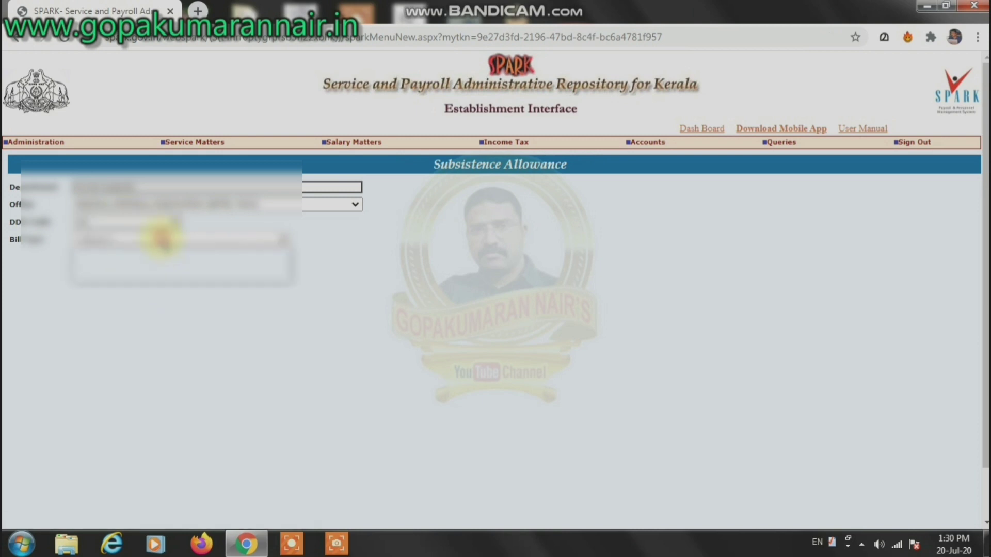
{"action": "left_click", "coordinate": [152, 260]}
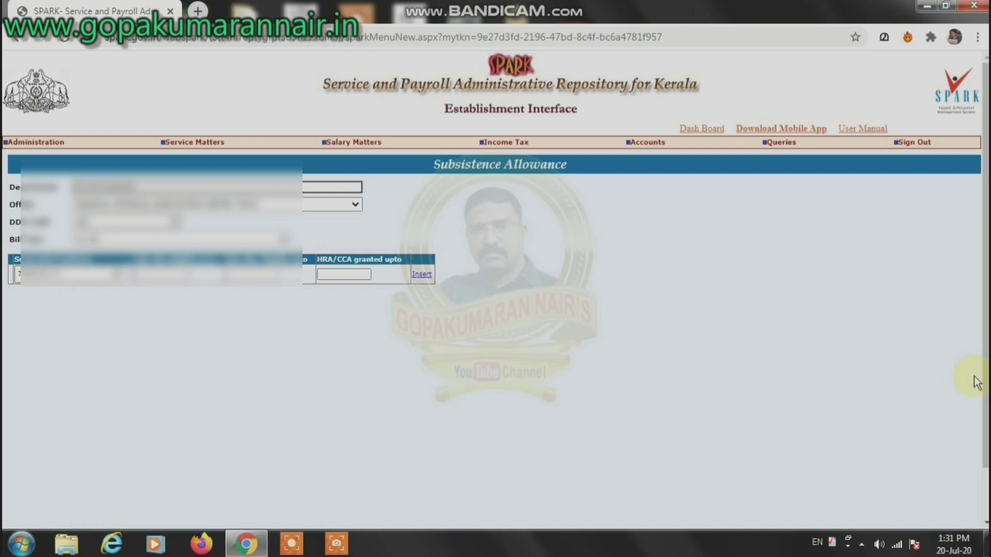
Fill the row's dates with HRA/CCA granted up to 30/06/2020 and insert the row
{"action": "left_click", "coordinate": [132, 276]}
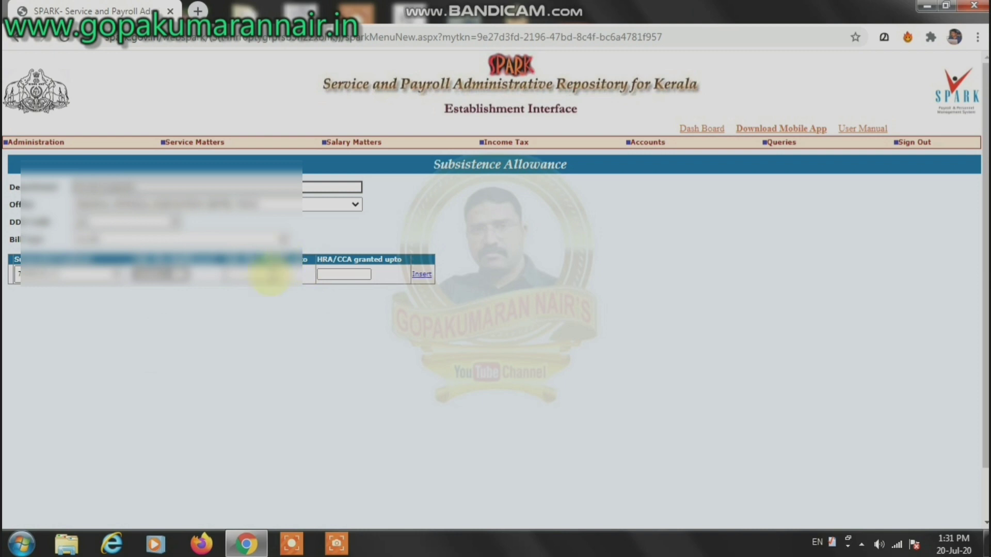
{"action": "left_click", "coordinate": [232, 274]}
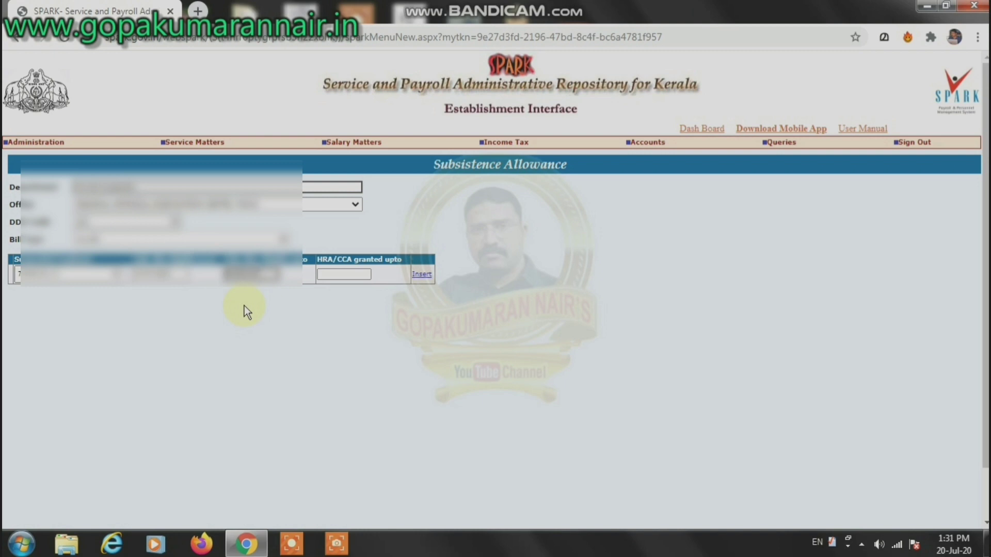
{"action": "left_click", "coordinate": [318, 275]}
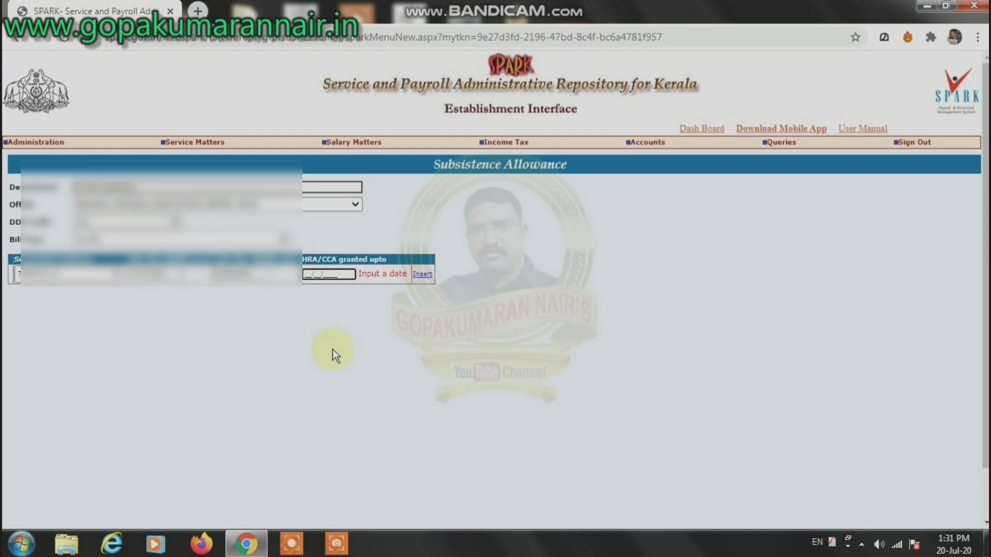
{"action": "type", "text": "30/0"}
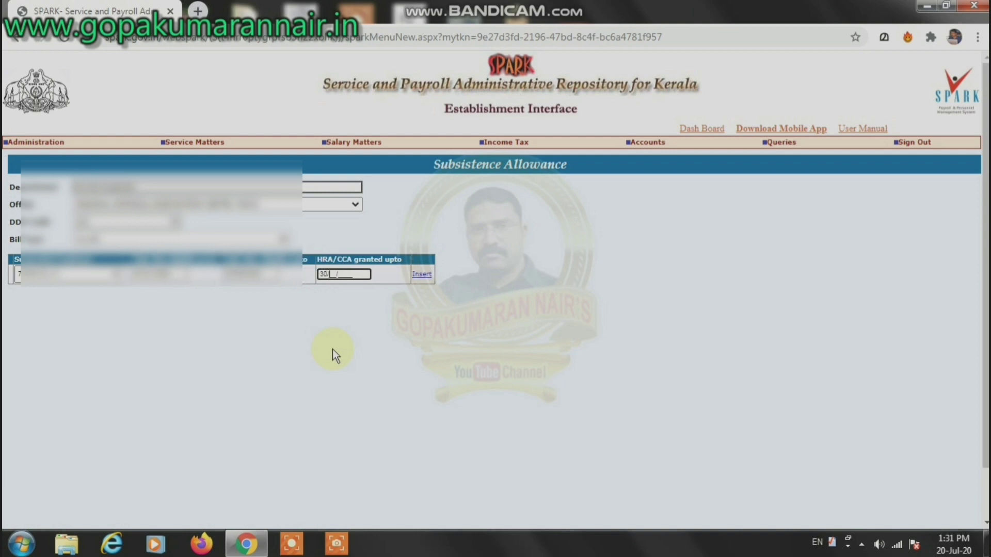
{"action": "type", "text": "6/2020"}
{"action": "left_click", "coordinate": [419, 275]}
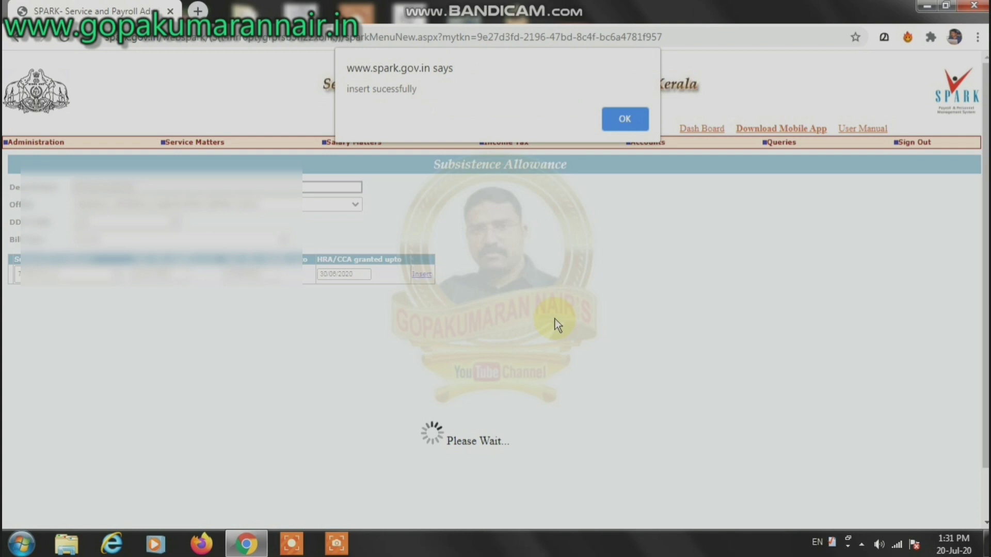
{"action": "key", "text": "Return"}
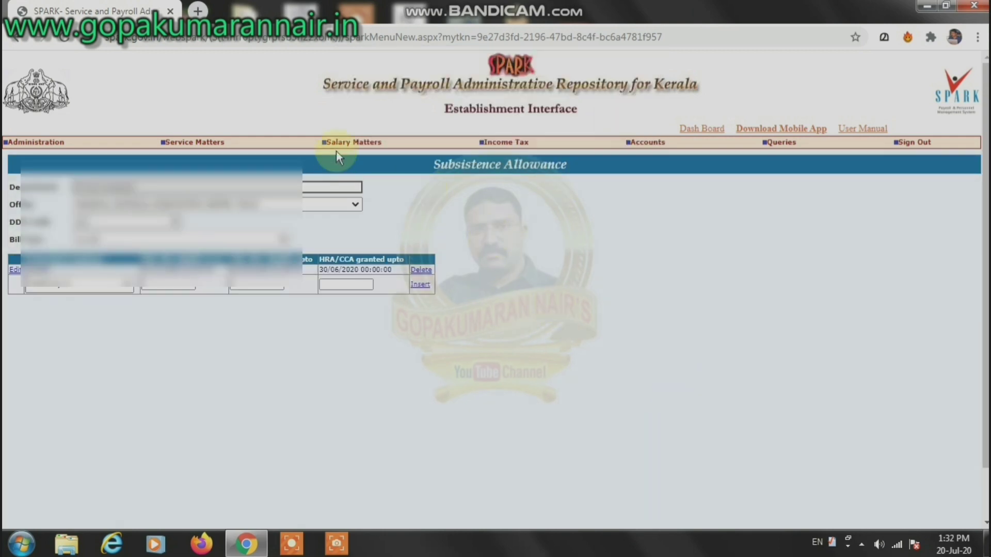
Navigate Salary Matters > Processing > Salary > Sub. Allowance to open subsistence allowance processing
{"action": "mouse_move", "coordinate": [351, 144]}
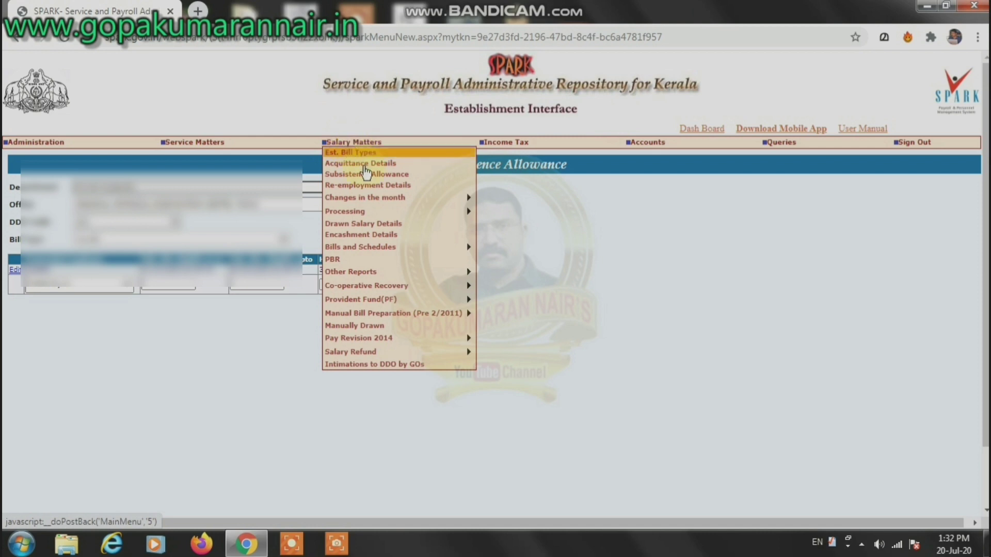
{"action": "mouse_move", "coordinate": [369, 211]}
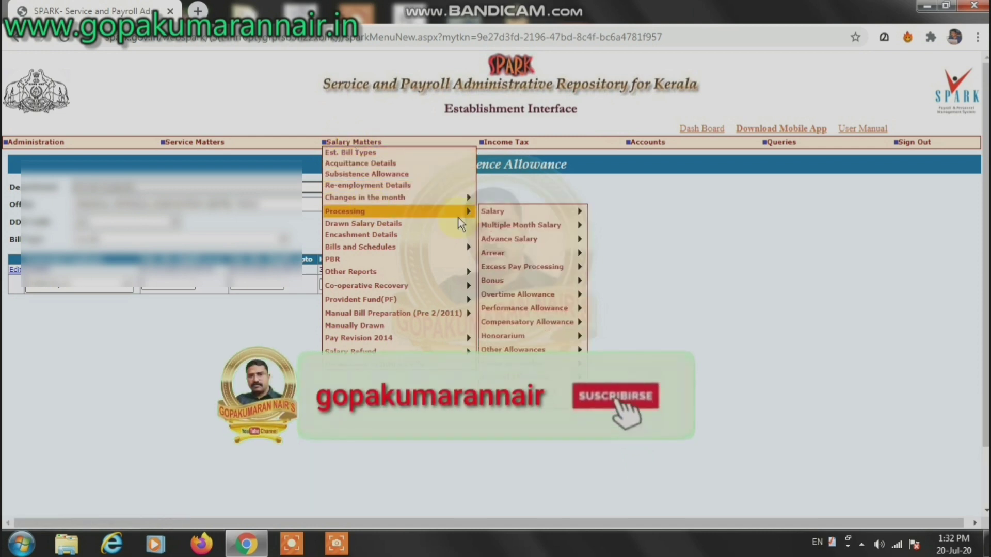
{"action": "mouse_move", "coordinate": [493, 211]}
{"action": "key", "text": "ctrl+plus"}
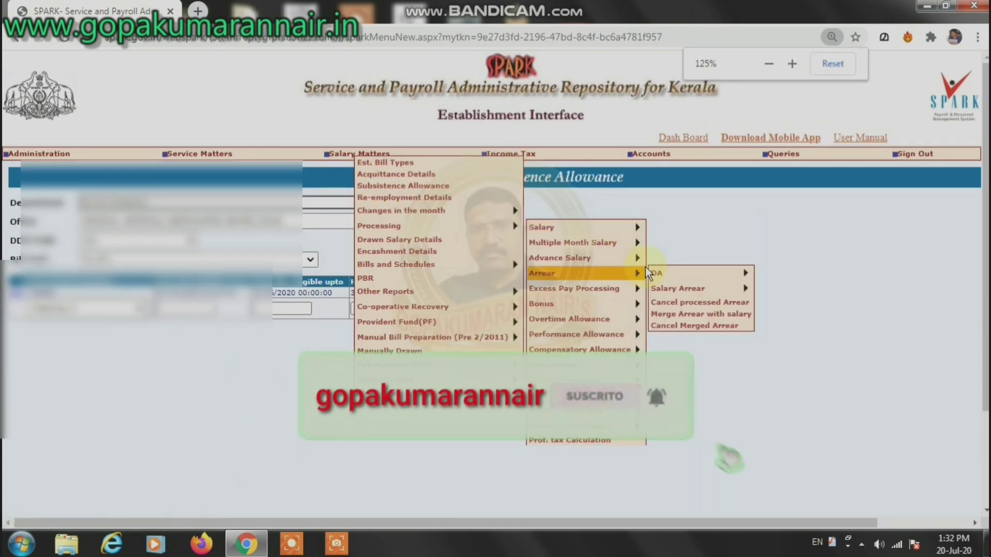
{"action": "key", "text": "ctrl+plus"}
{"action": "key", "text": "ctrl+plus"}
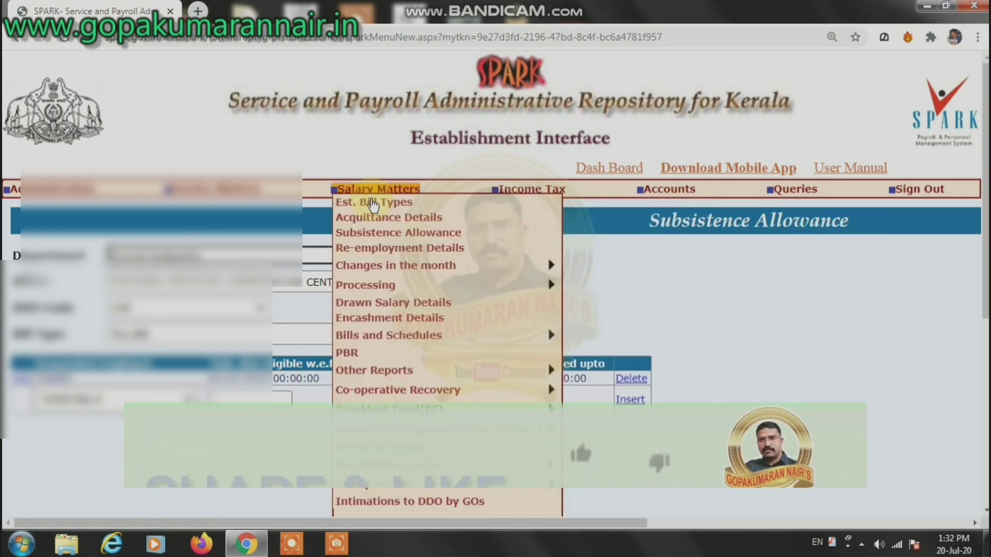
{"action": "mouse_move", "coordinate": [387, 287]}
{"action": "mouse_move", "coordinate": [622, 279]}
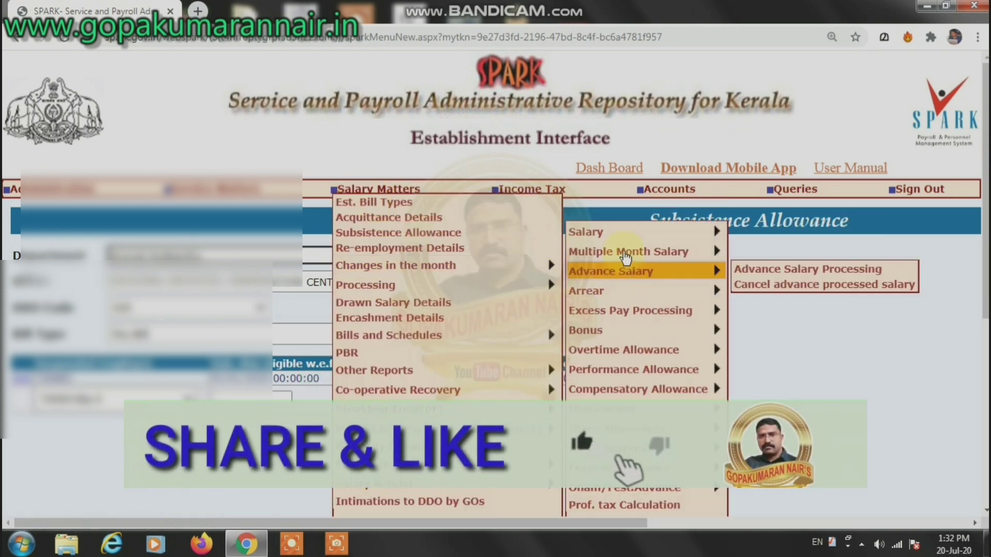
{"action": "mouse_move", "coordinate": [668, 231]}
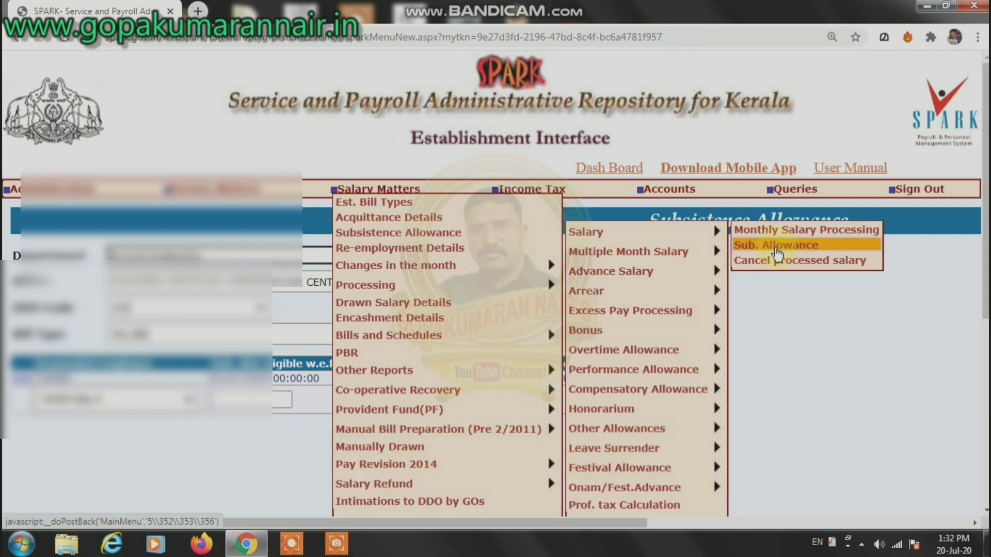
{"action": "left_click", "coordinate": [777, 247]}
{"action": "key", "text": "ctrl+minus"}
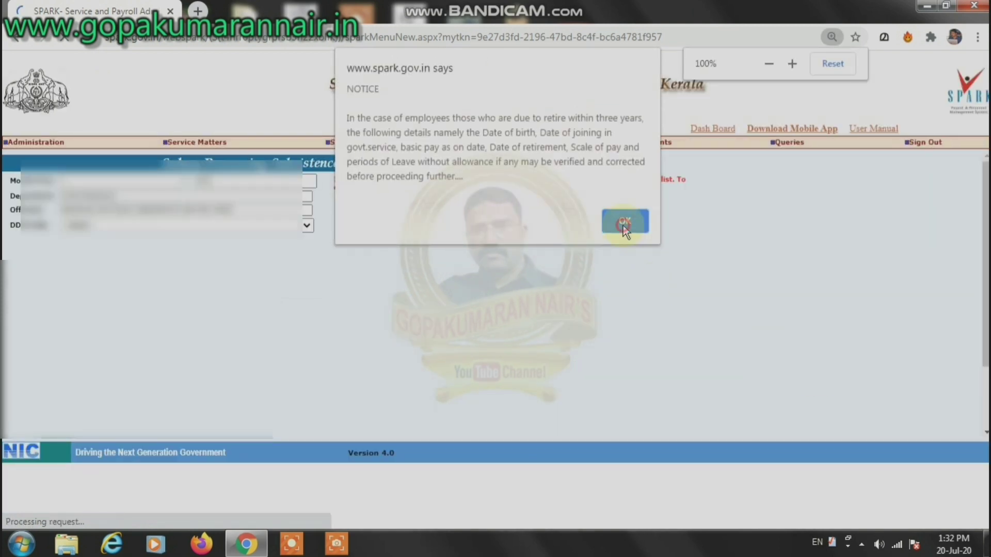
Dismiss the retirement verification notice, select the DDO code and bill type, and list employees for subsistence allowance processing
{"action": "left_click", "coordinate": [627, 223]}
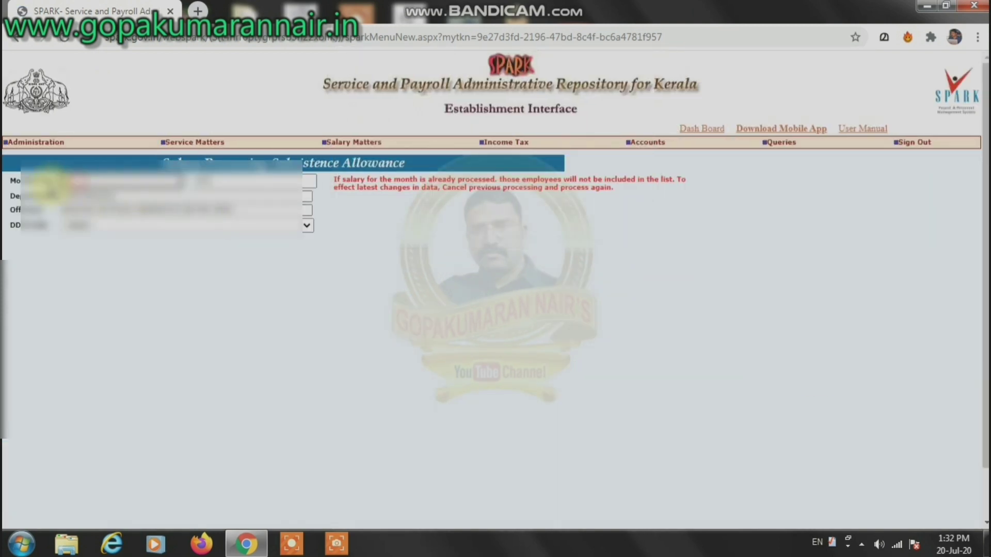
{"action": "left_click", "coordinate": [82, 227]}
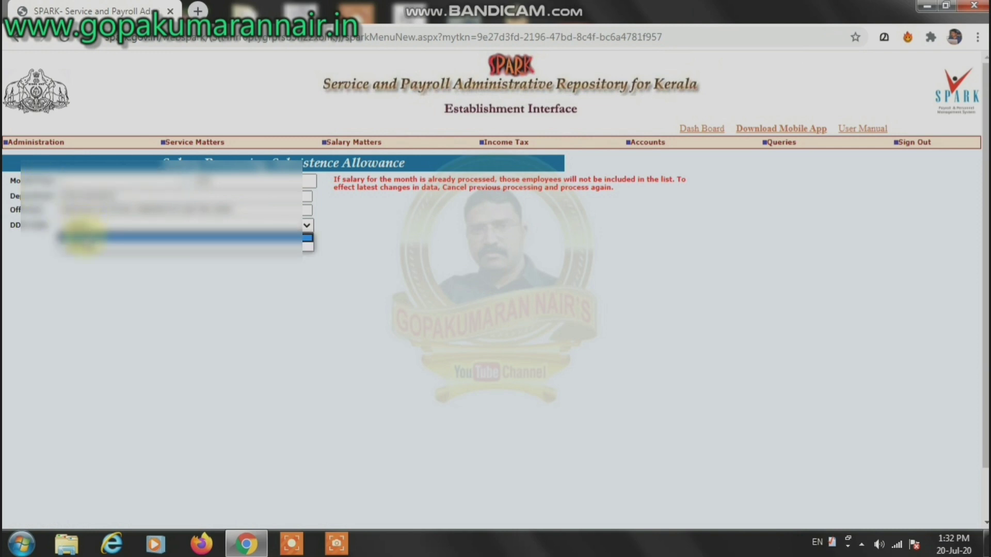
{"action": "left_click", "coordinate": [83, 236]}
{"action": "left_click", "coordinate": [170, 243]}
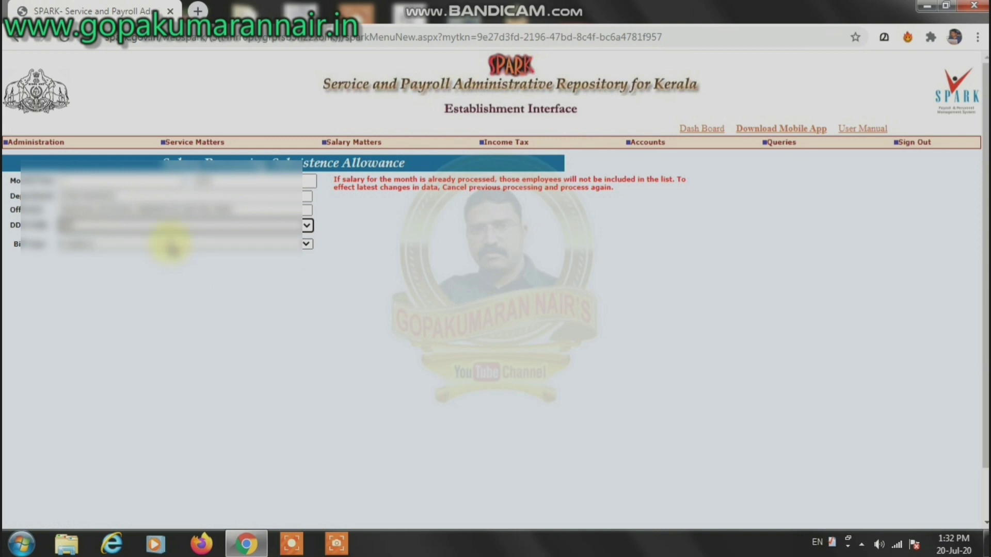
{"action": "left_click", "coordinate": [158, 274]}
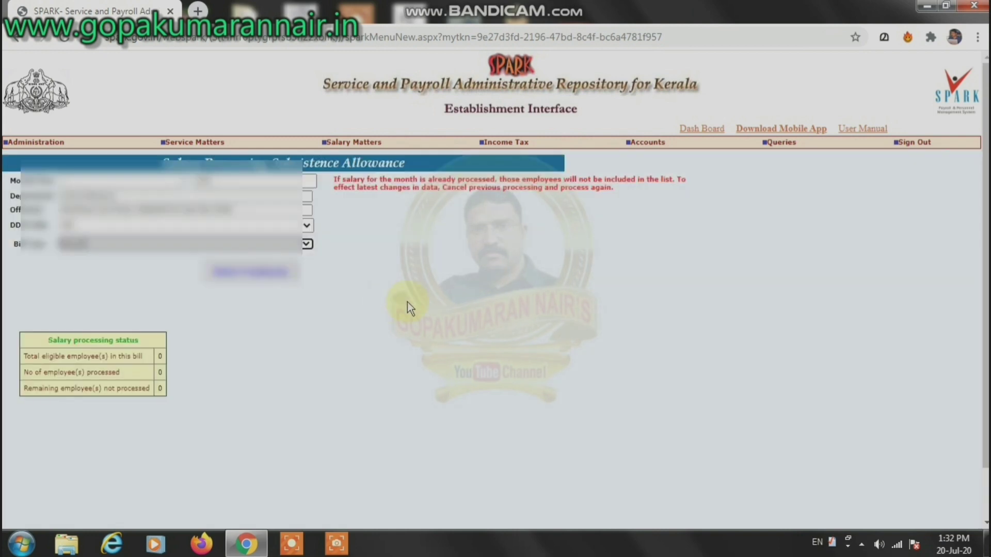
{"action": "left_click", "coordinate": [241, 275]}
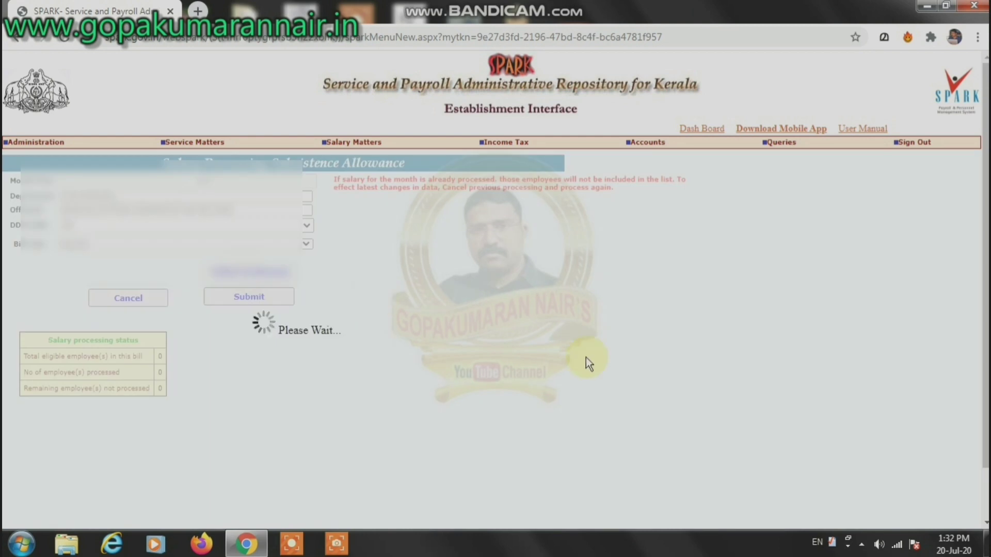
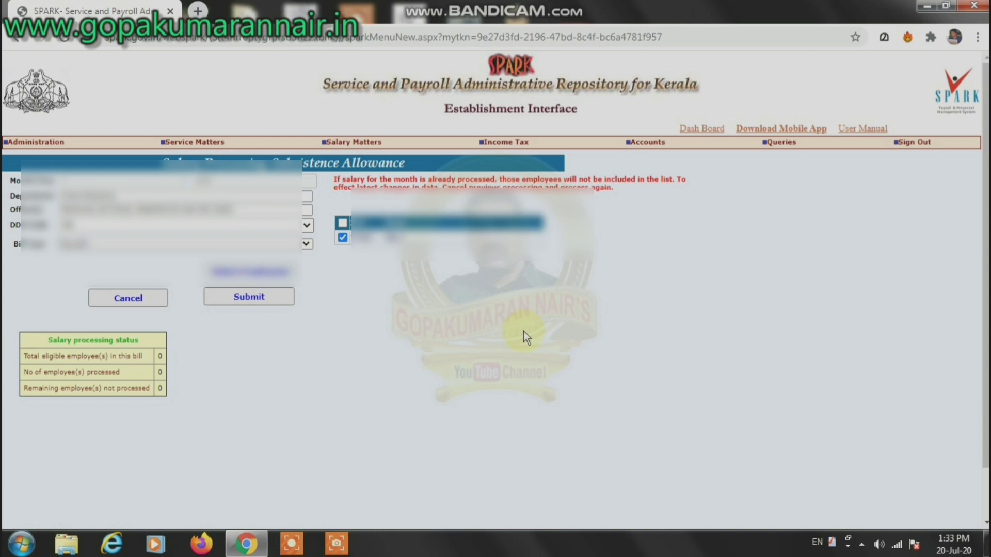
{"action": "mouse_move", "coordinate": [365, 147]}
{"action": "mouse_move", "coordinate": [341, 211]}
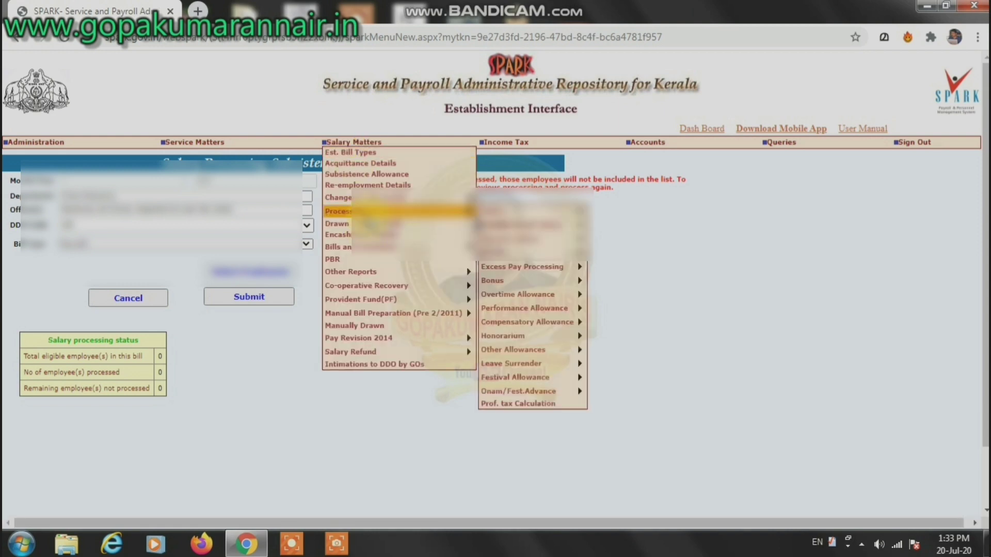
{"action": "mouse_move", "coordinate": [385, 245]}
{"action": "mouse_move", "coordinate": [537, 245]}
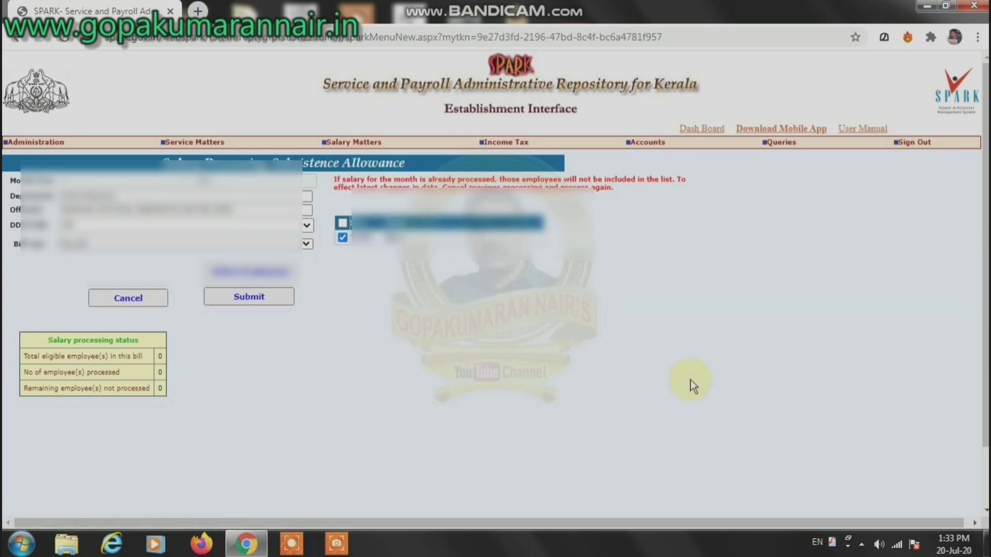
Load an employee's record in Personal Details by searching 'abc' and picking them from the suggestions
{"action": "mouse_move", "coordinate": [195, 143]}
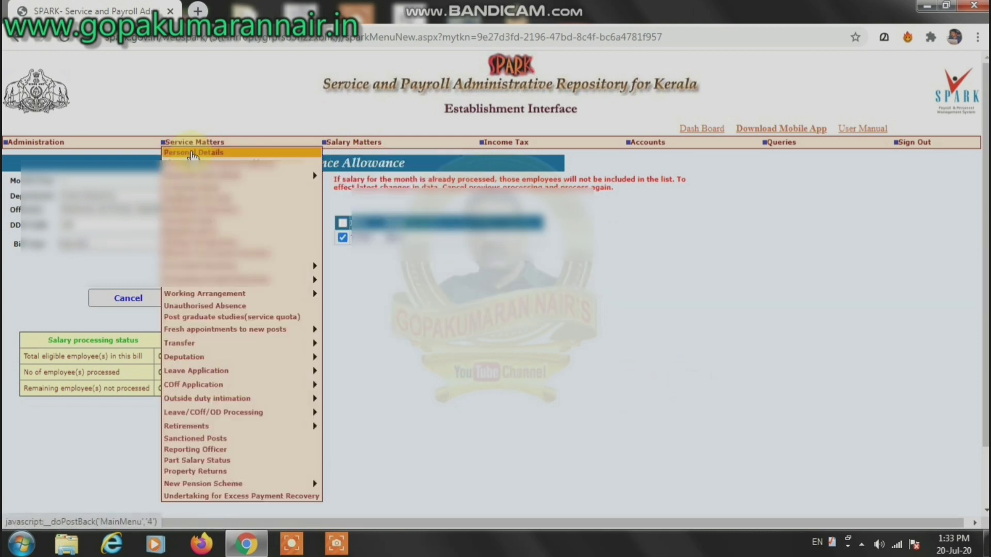
{"action": "left_click", "coordinate": [192, 154]}
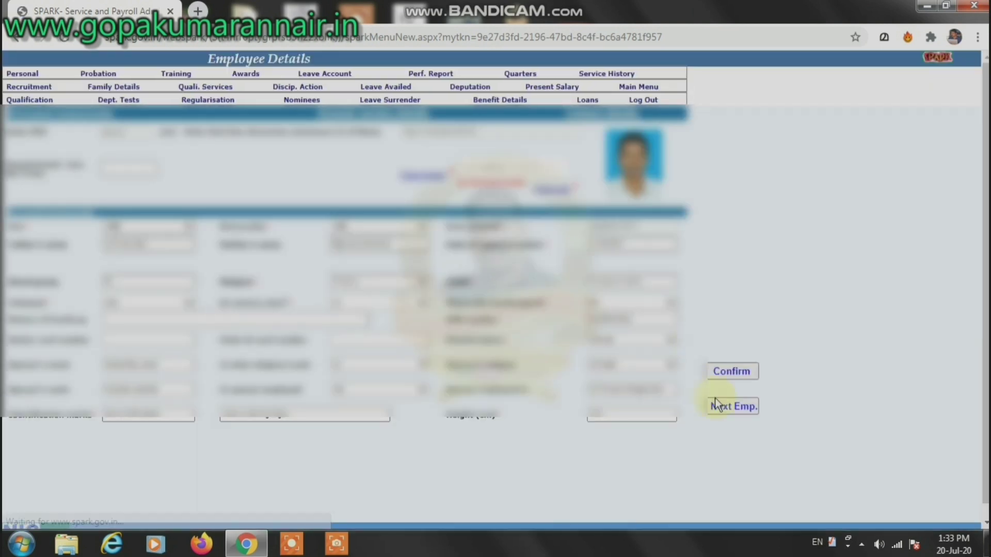
{"action": "left_click", "coordinate": [725, 406]}
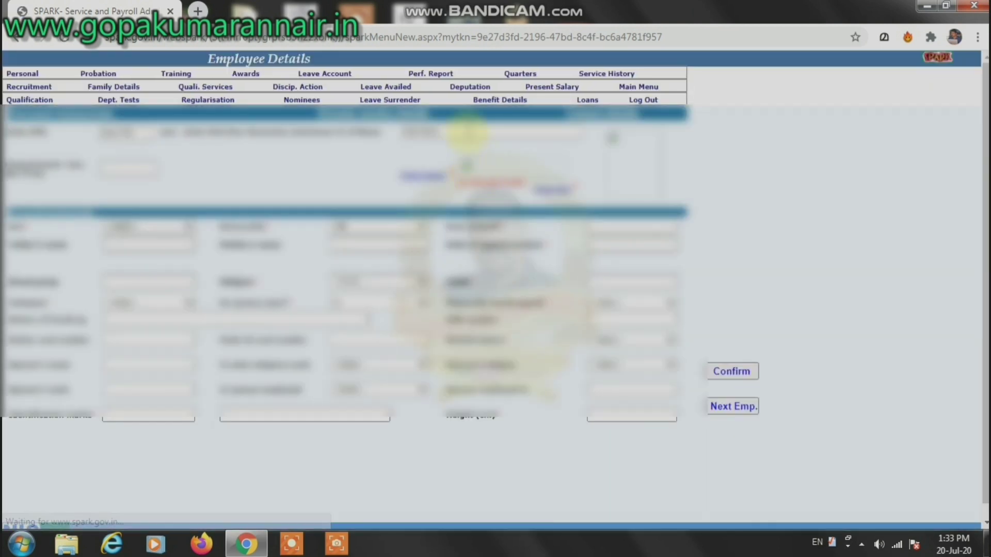
{"action": "left_click", "coordinate": [467, 132]}
{"action": "type", "text": "abc"}
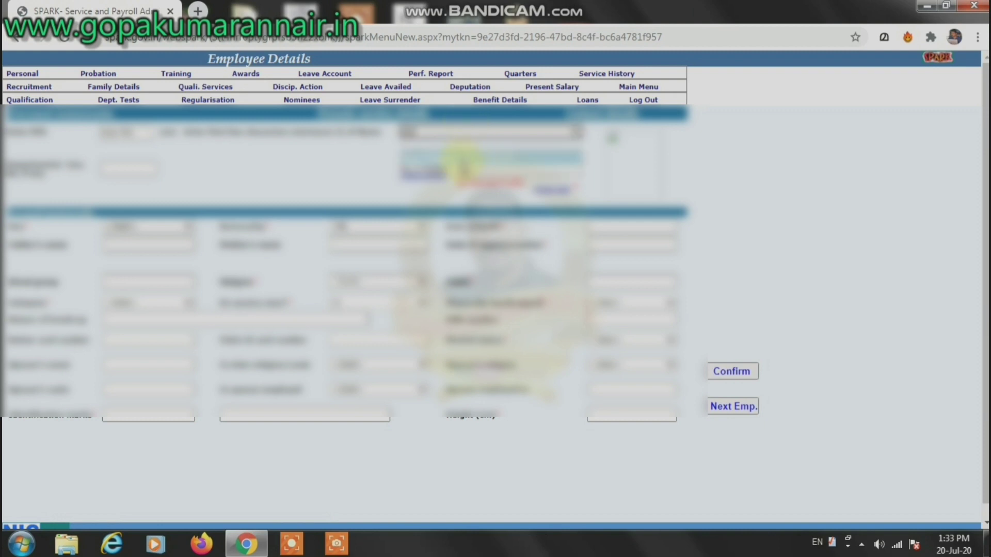
{"action": "left_click", "coordinate": [455, 164]}
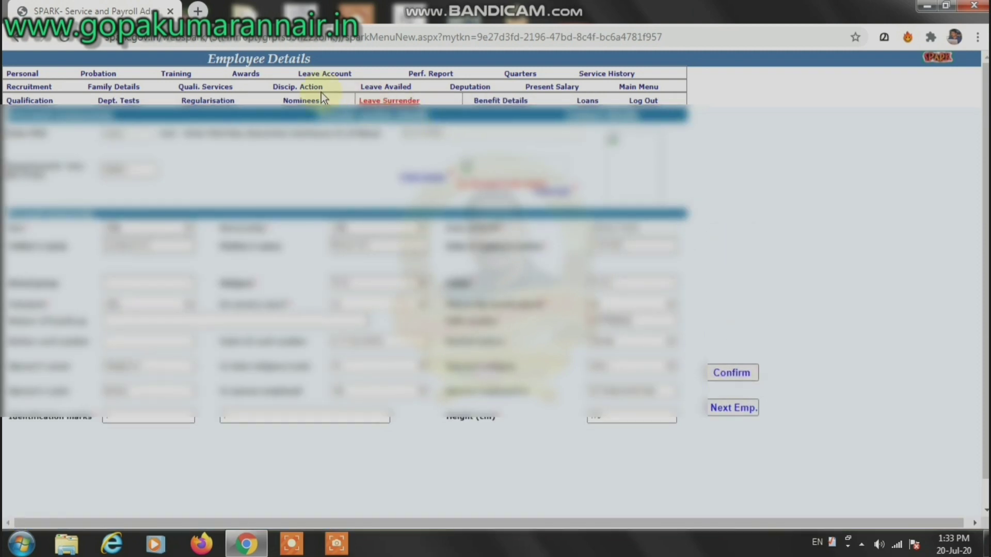
Open suspension record 1202 under Discip. Action and review its revoke dates and Release Salary options
{"action": "left_click", "coordinate": [305, 91]}
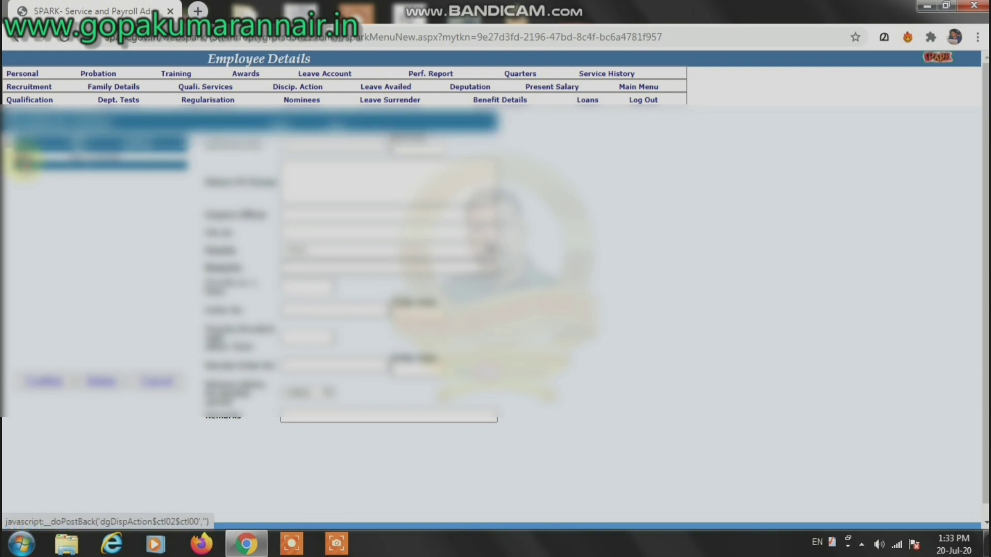
{"action": "left_click", "coordinate": [23, 157]}
{"action": "left_click", "coordinate": [299, 340]}
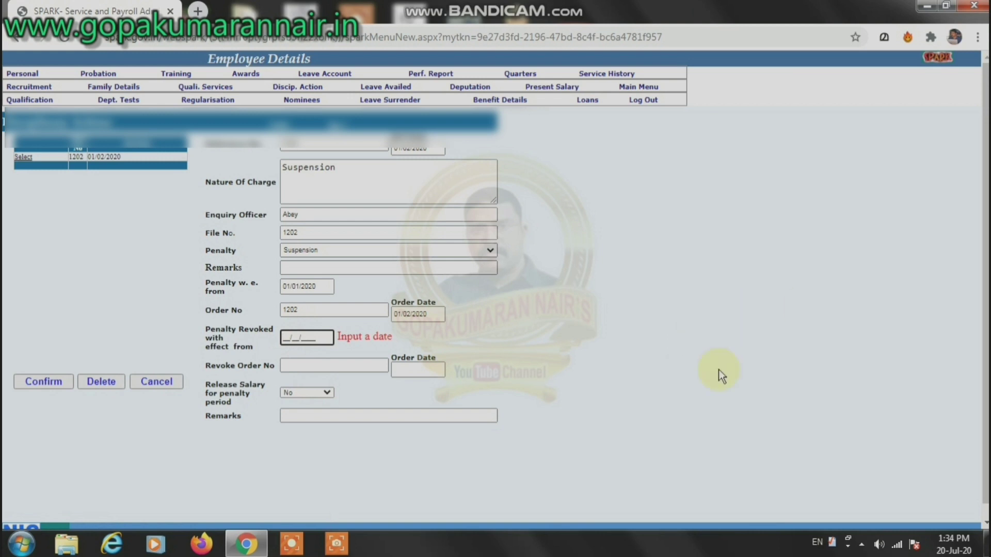
{"action": "left_click", "coordinate": [398, 368]}
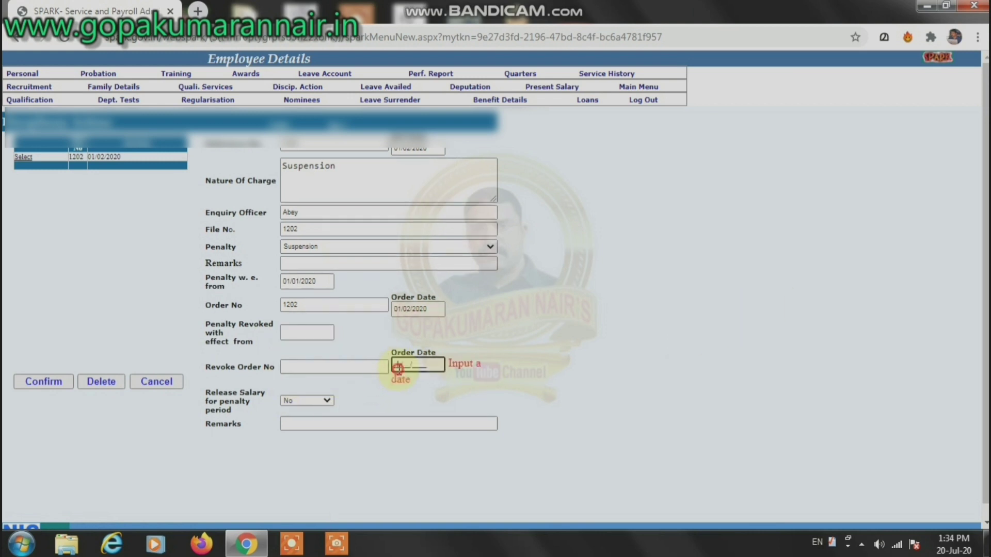
{"action": "left_click", "coordinate": [307, 402]}
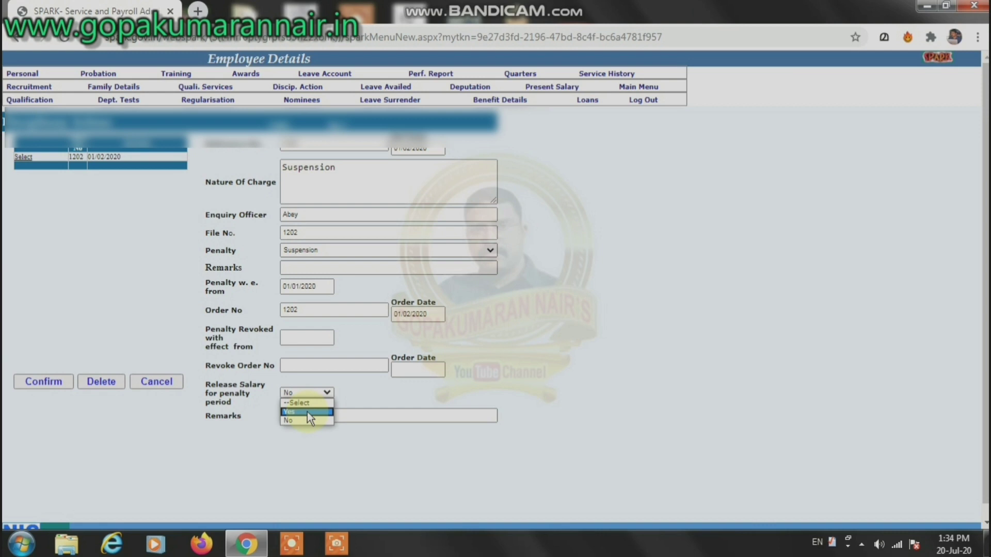
Confirm record 1202 with Release Salary kept at No, accept the save, and return to Main Menu
{"action": "left_click", "coordinate": [303, 419]}
{"action": "left_click", "coordinate": [39, 384]}
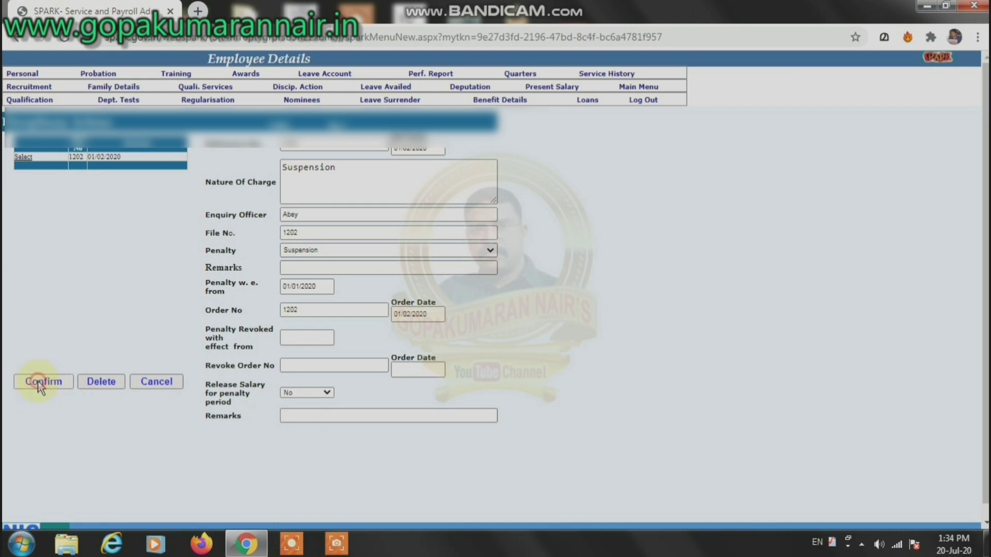
{"action": "left_click", "coordinate": [566, 120]}
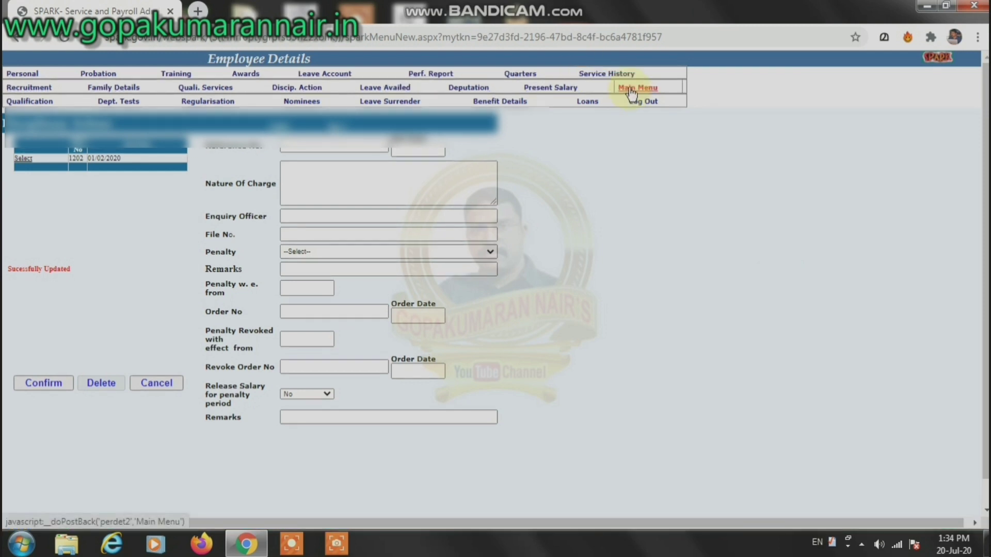
{"action": "left_click", "coordinate": [631, 91]}
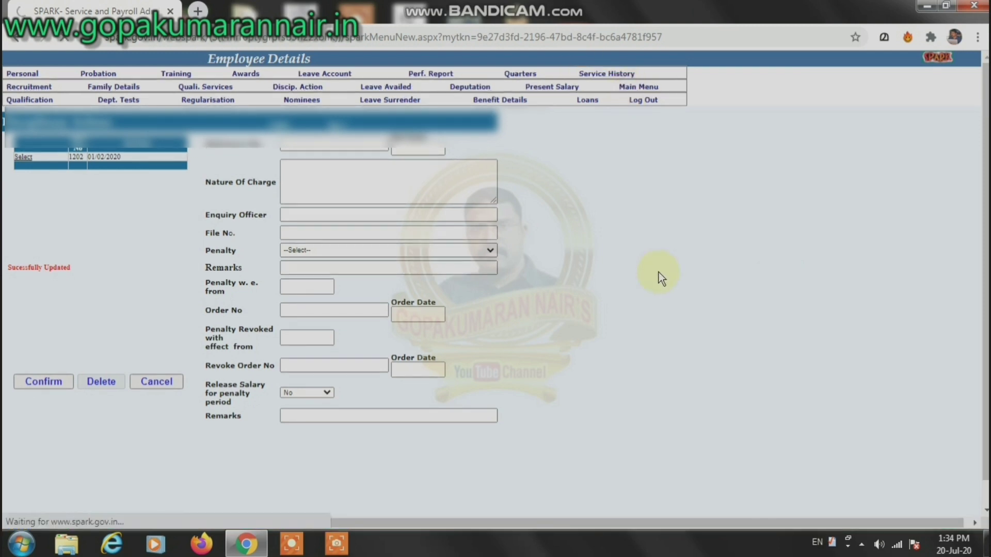